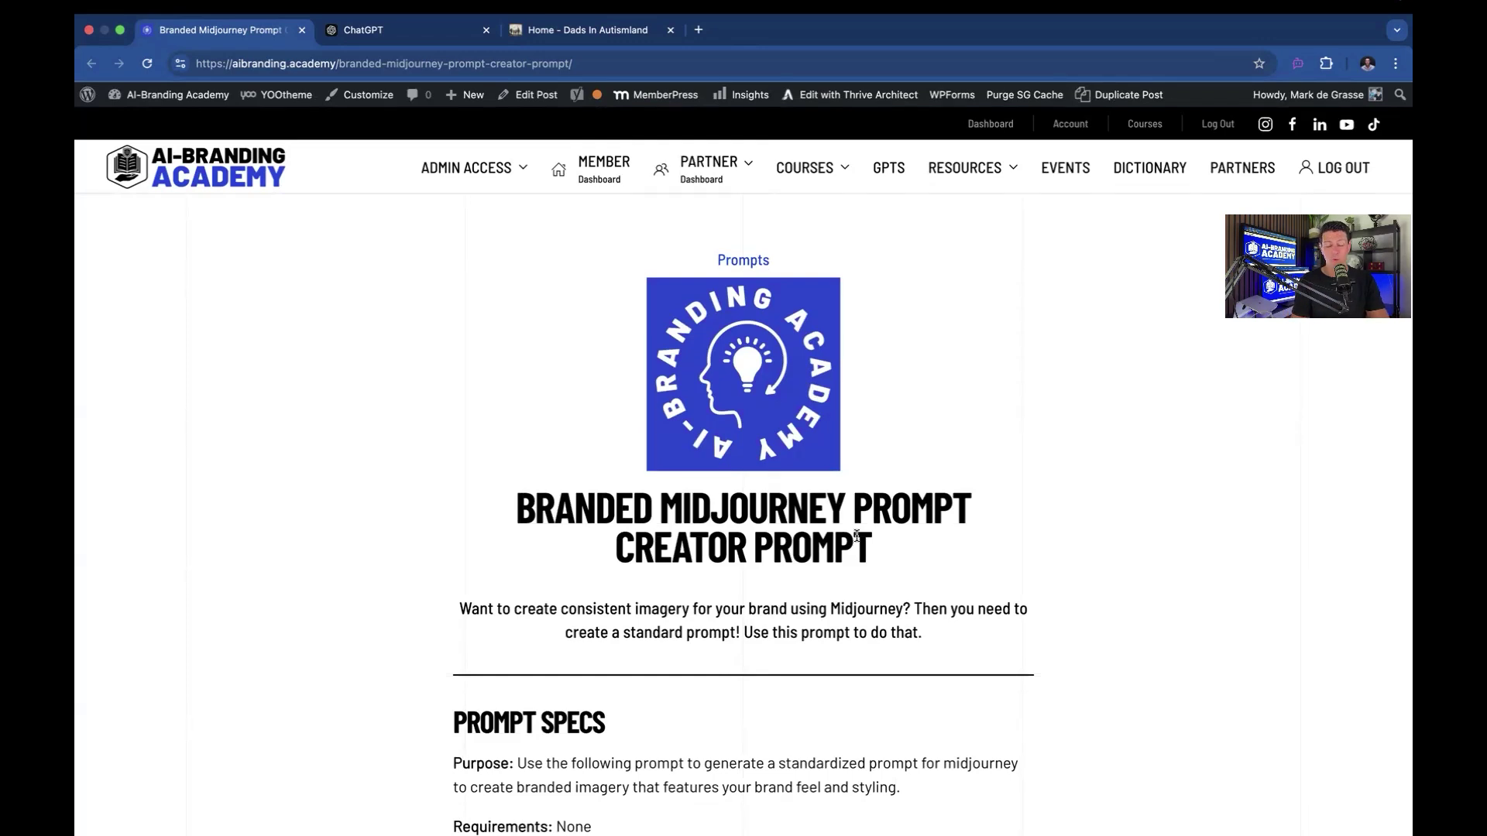
Step: Zoom in on the prompt template and highlight the [STYLE DETAILS] placeholder
scroll(814, 581, down, 15)
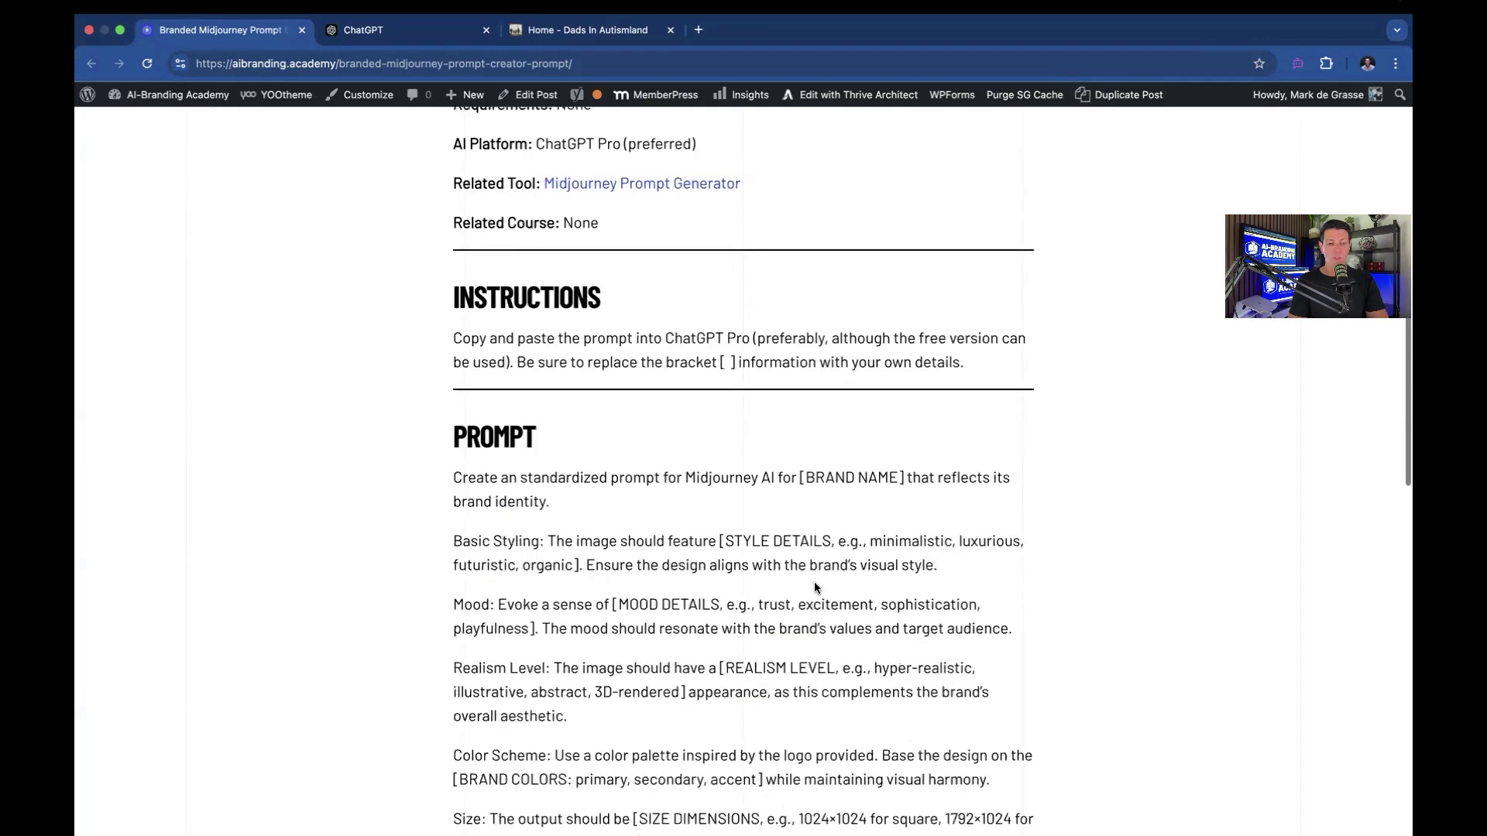
scroll(814, 581, up, 3)
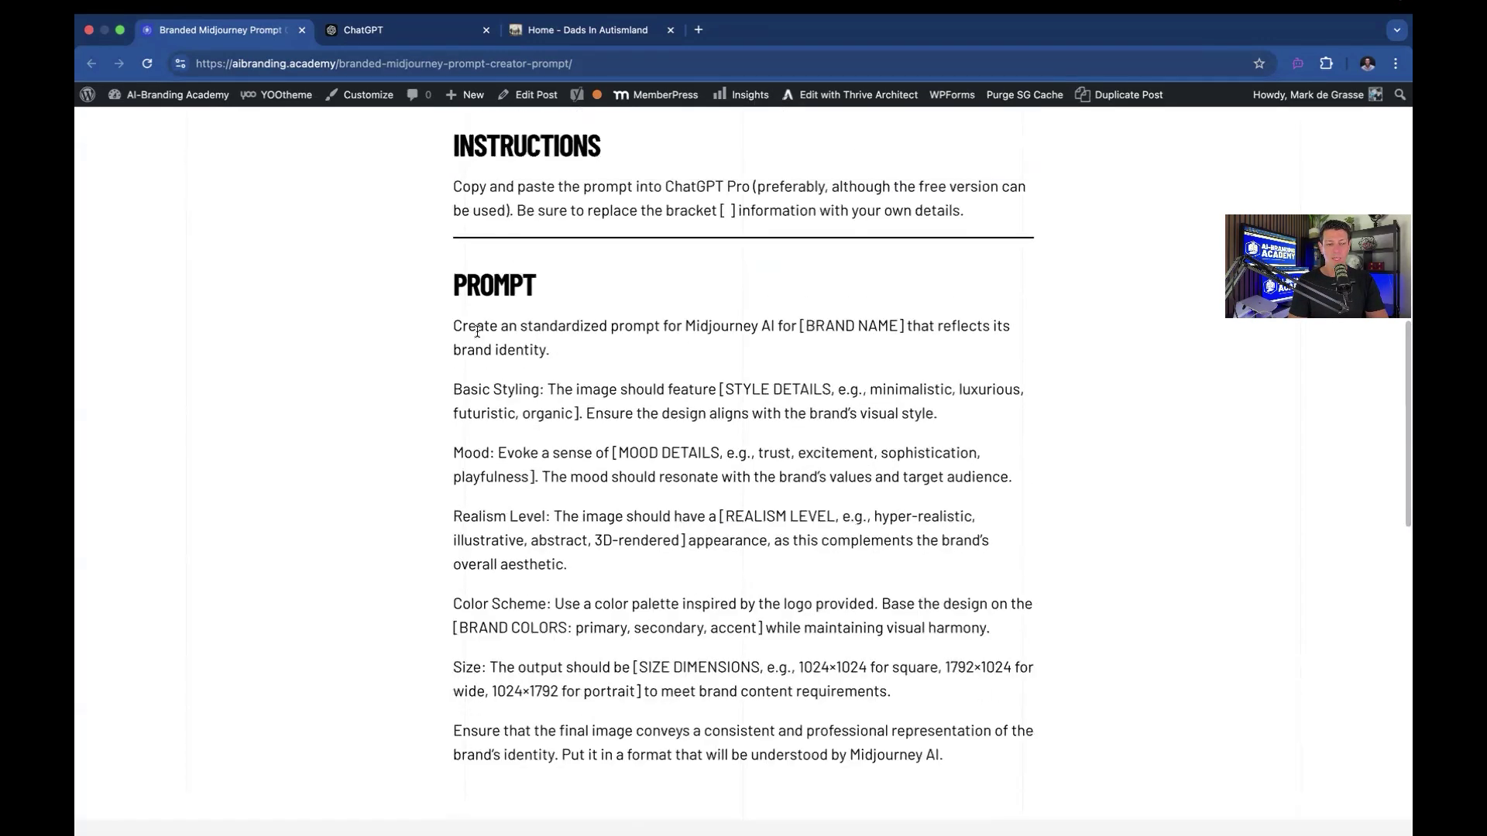
drag(454, 326, 853, 321)
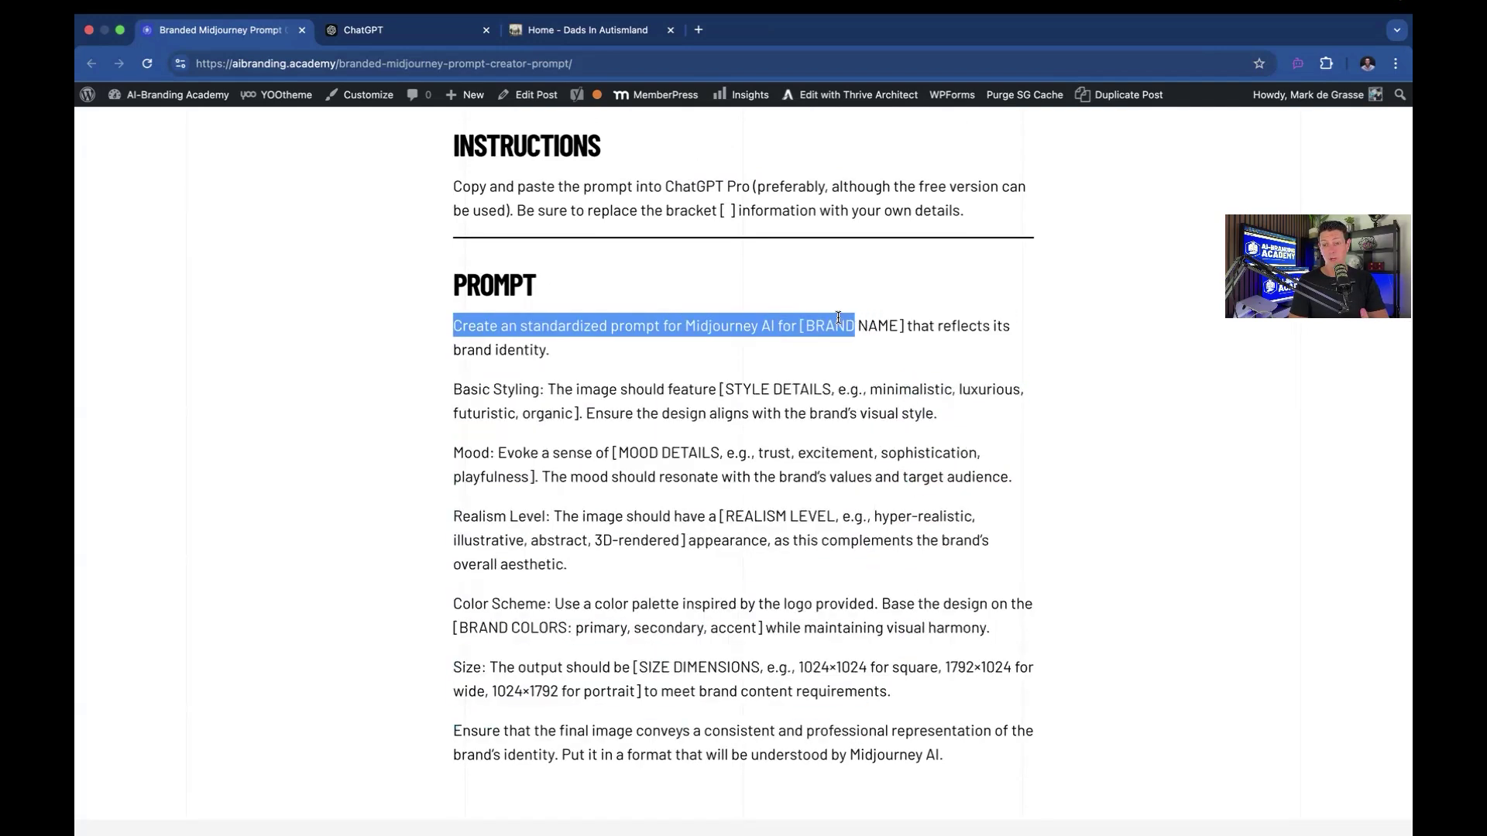
click(838, 317)
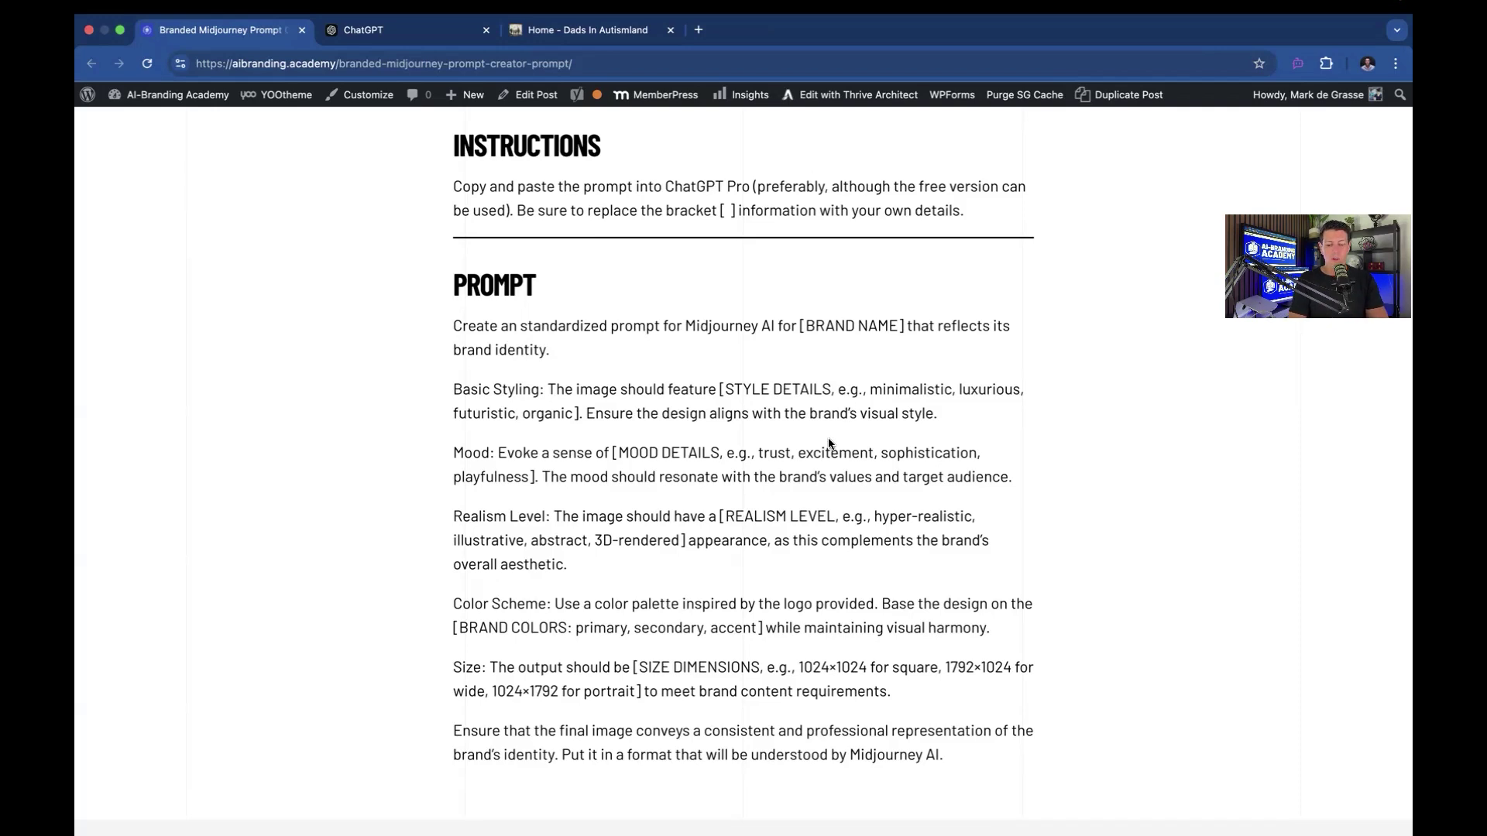
key(super+equal)
key(super+equal)
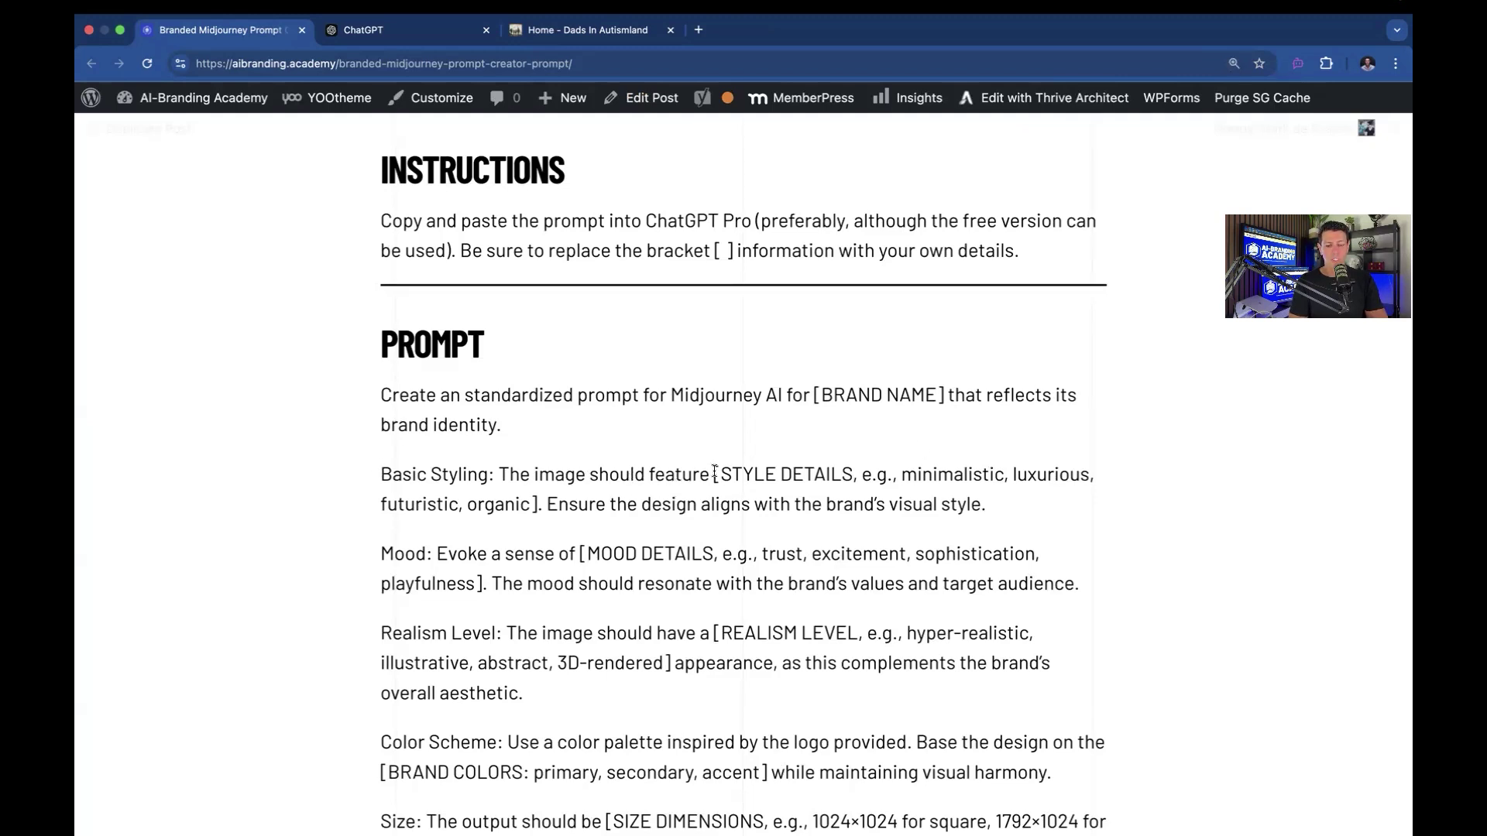
drag(714, 472, 540, 514)
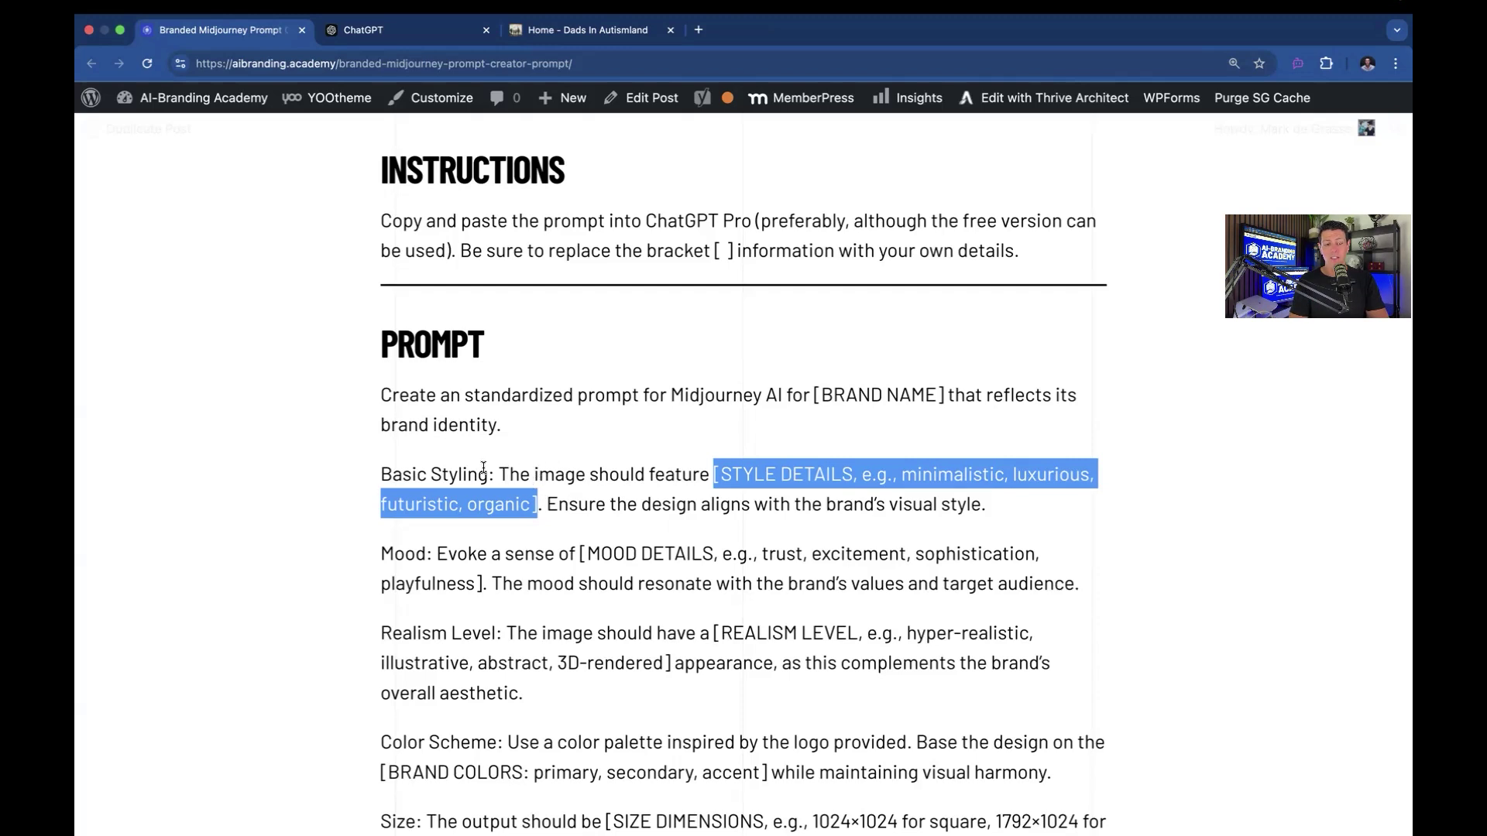
click(500, 471)
drag(500, 471, 1071, 512)
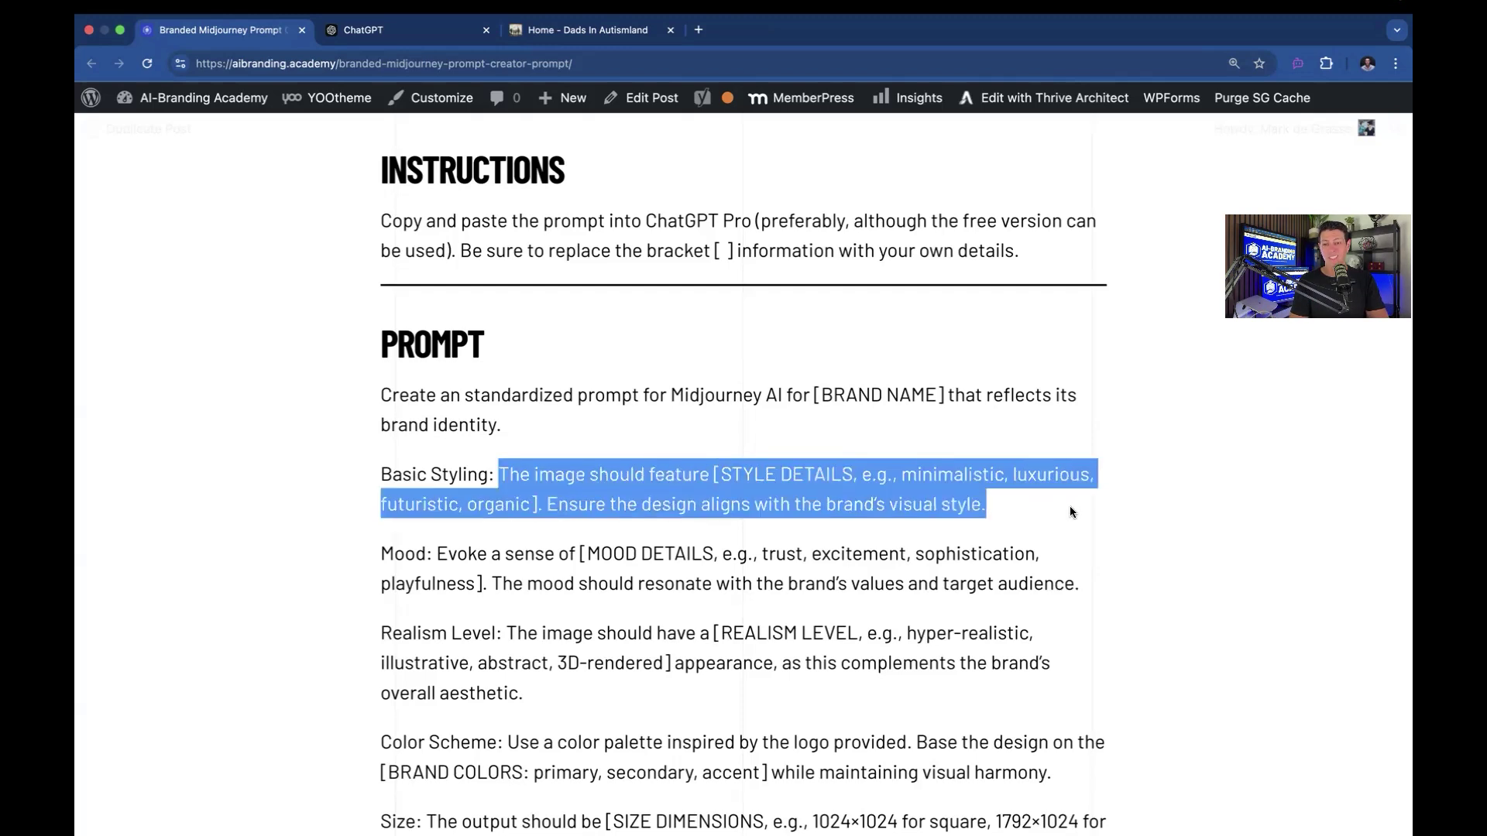
scroll(969, 531, down, 4)
triple_click(477, 393)
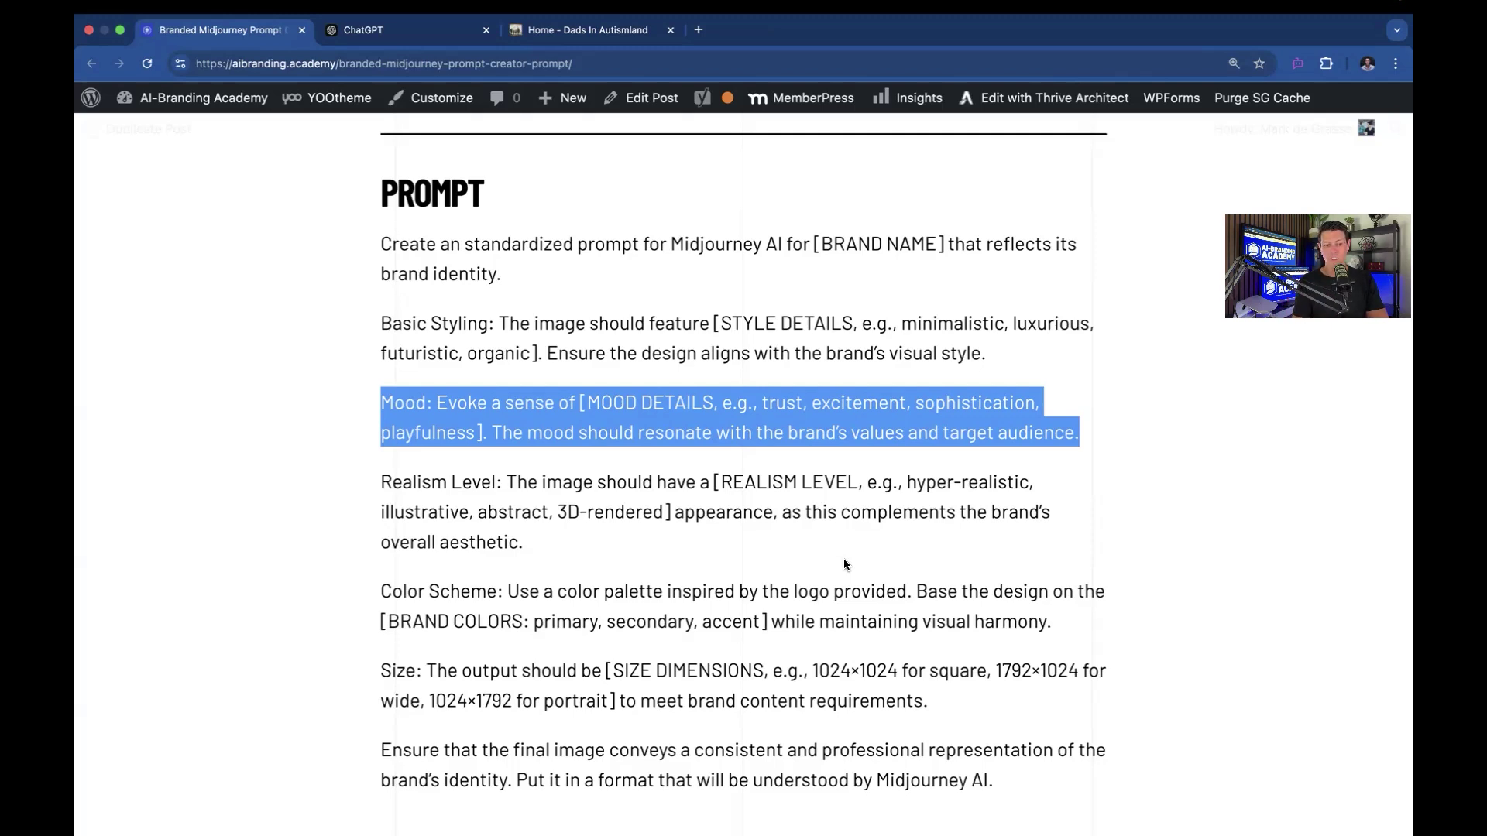
scroll(703, 551, down, 1)
Step: Select the Color Scheme, Size and Ensure paragraphs, then the entire prompt from 'Create' to the end
drag(506, 444, 803, 533)
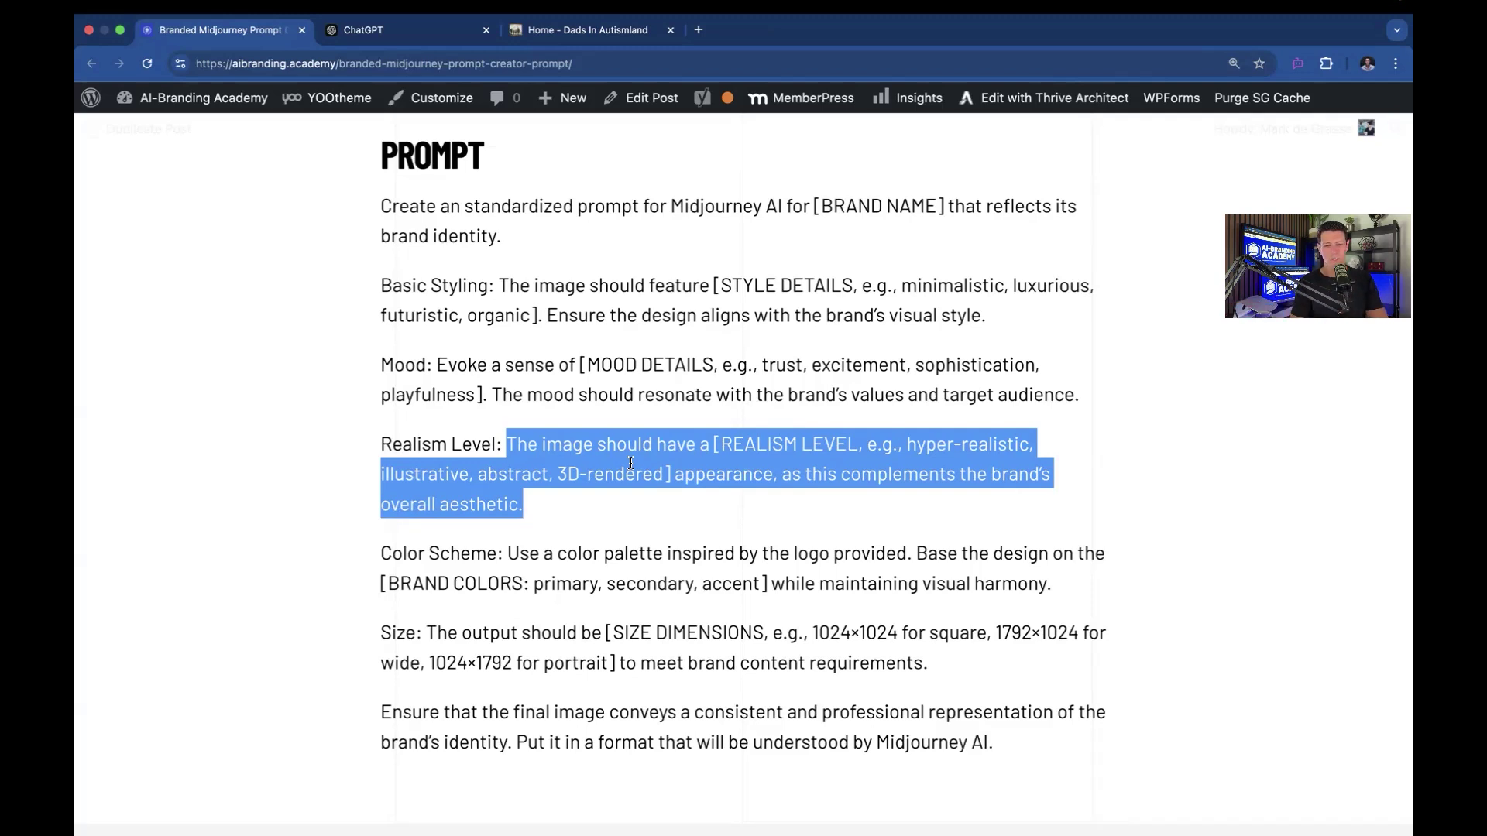
scroll(611, 499, down, 3)
triple_click(465, 444)
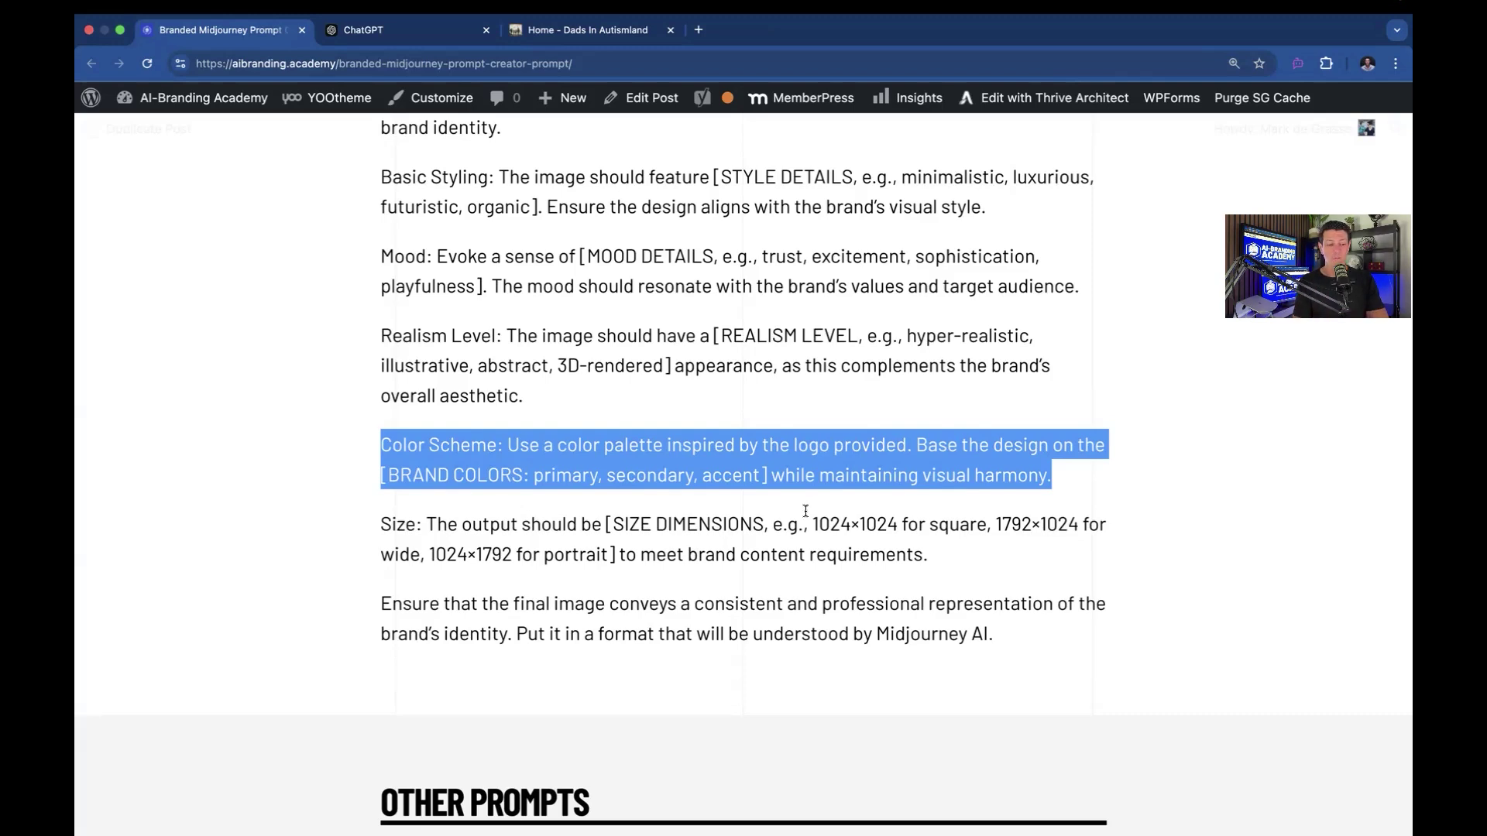
triple_click(458, 530)
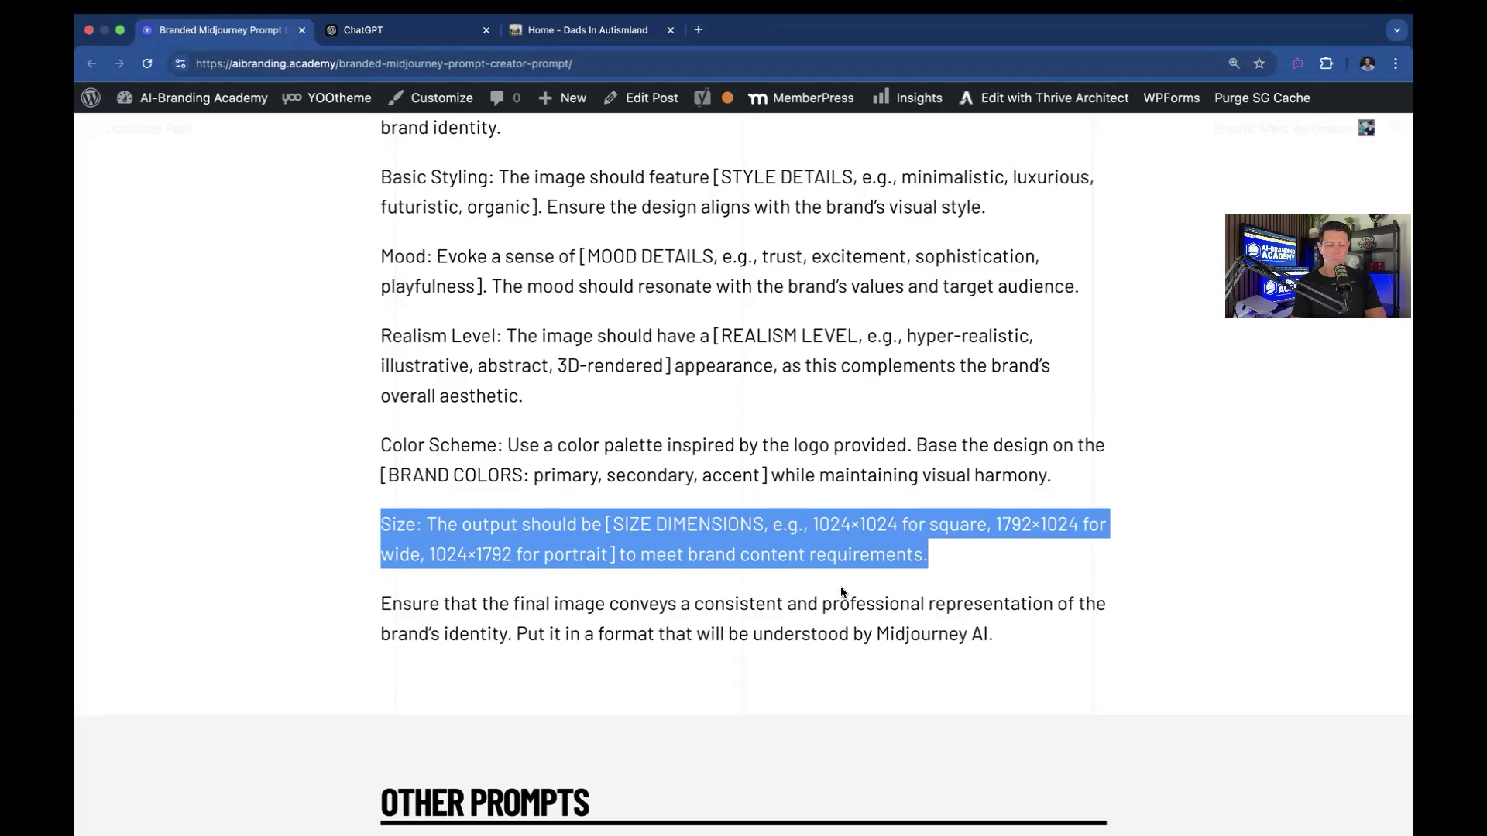
triple_click(499, 612)
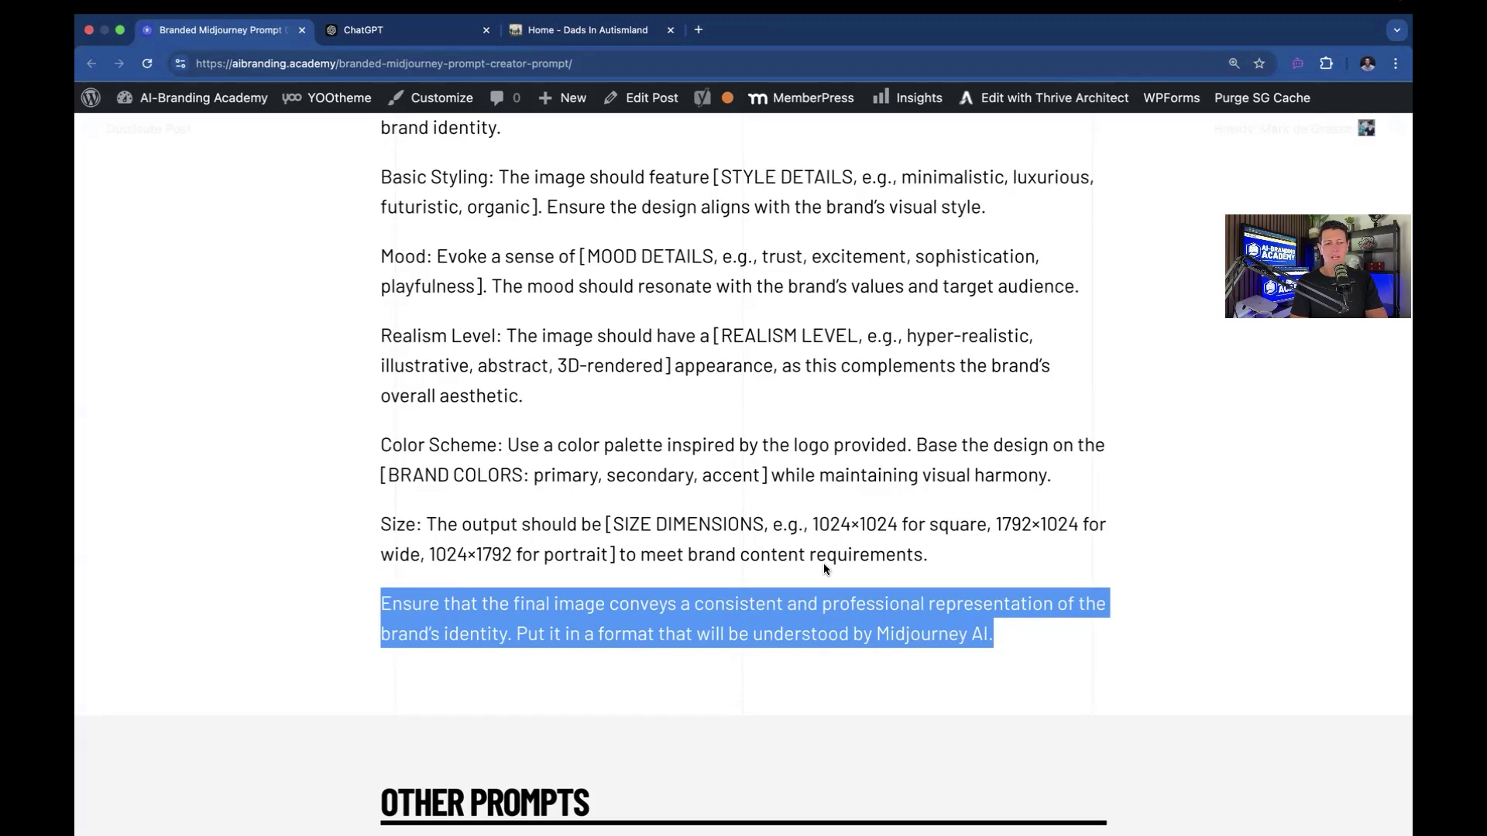
scroll(824, 566, up, 3)
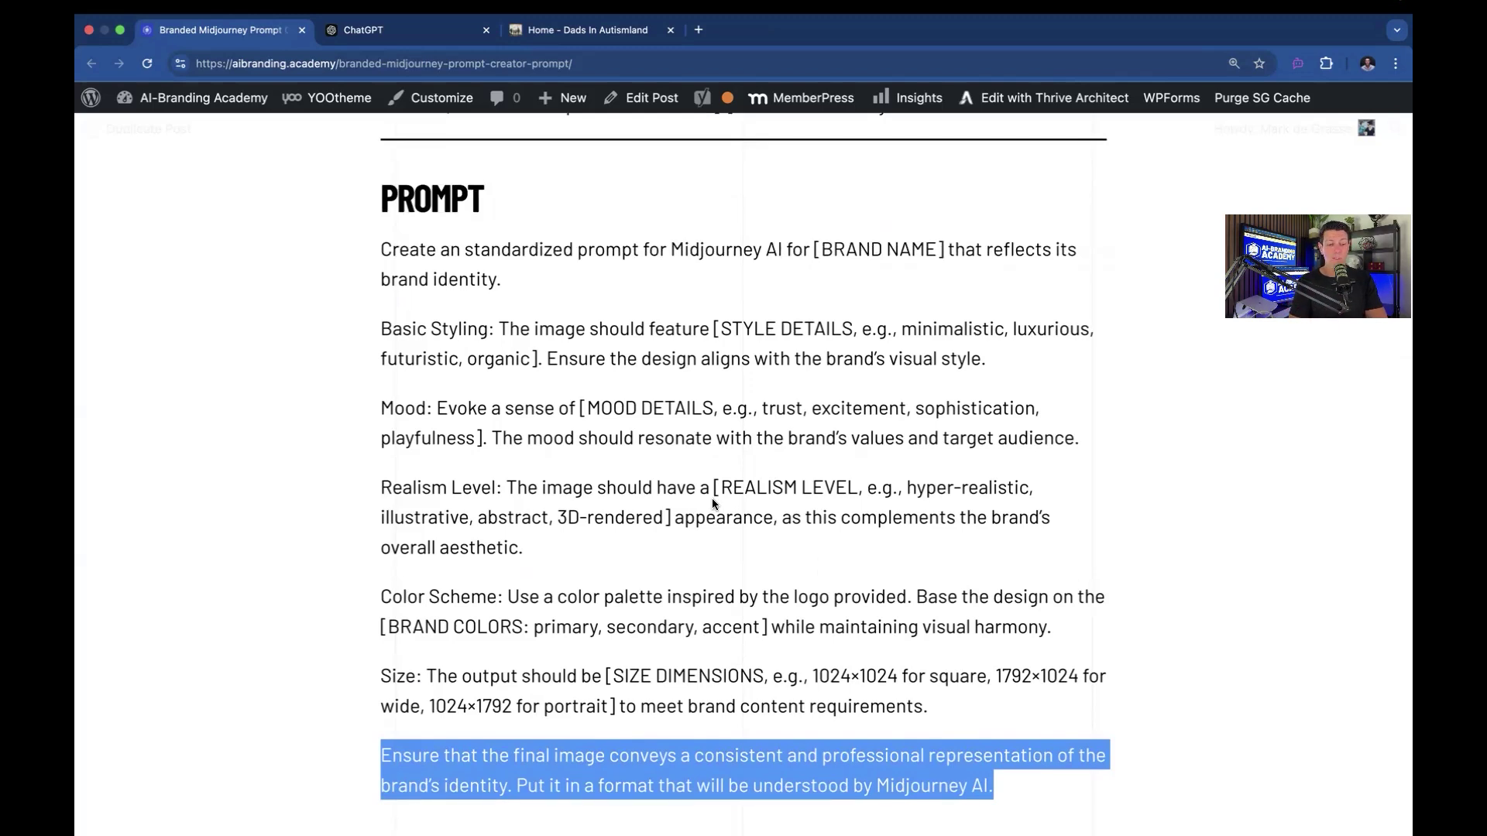
drag(382, 247, 1019, 761)
Step: Paste the standardized prompt into ChatGPT's message box, then view the Dads In Autismland homepage
click(433, 31)
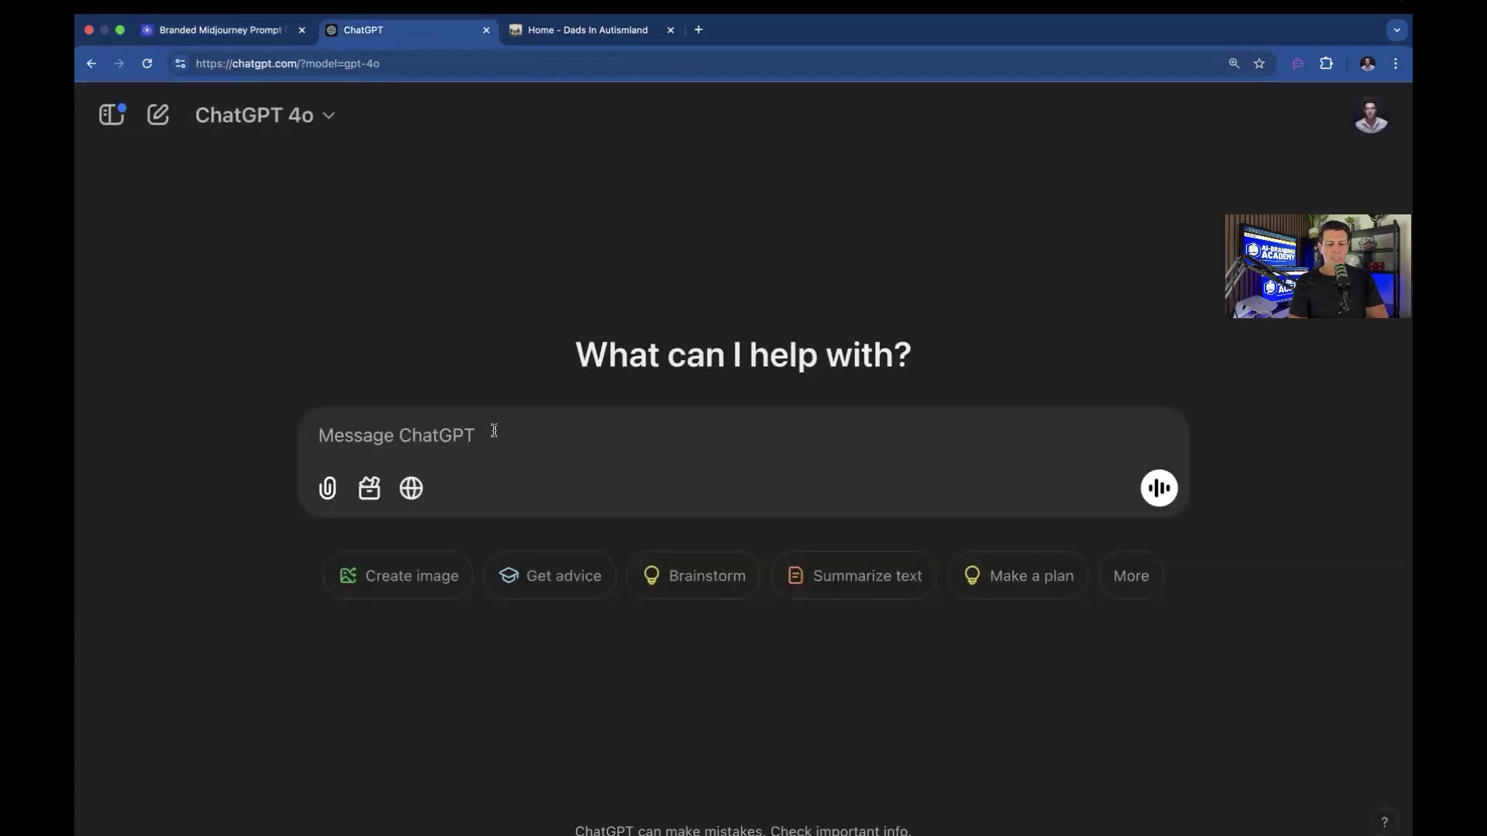
key(super+v)
click(573, 31)
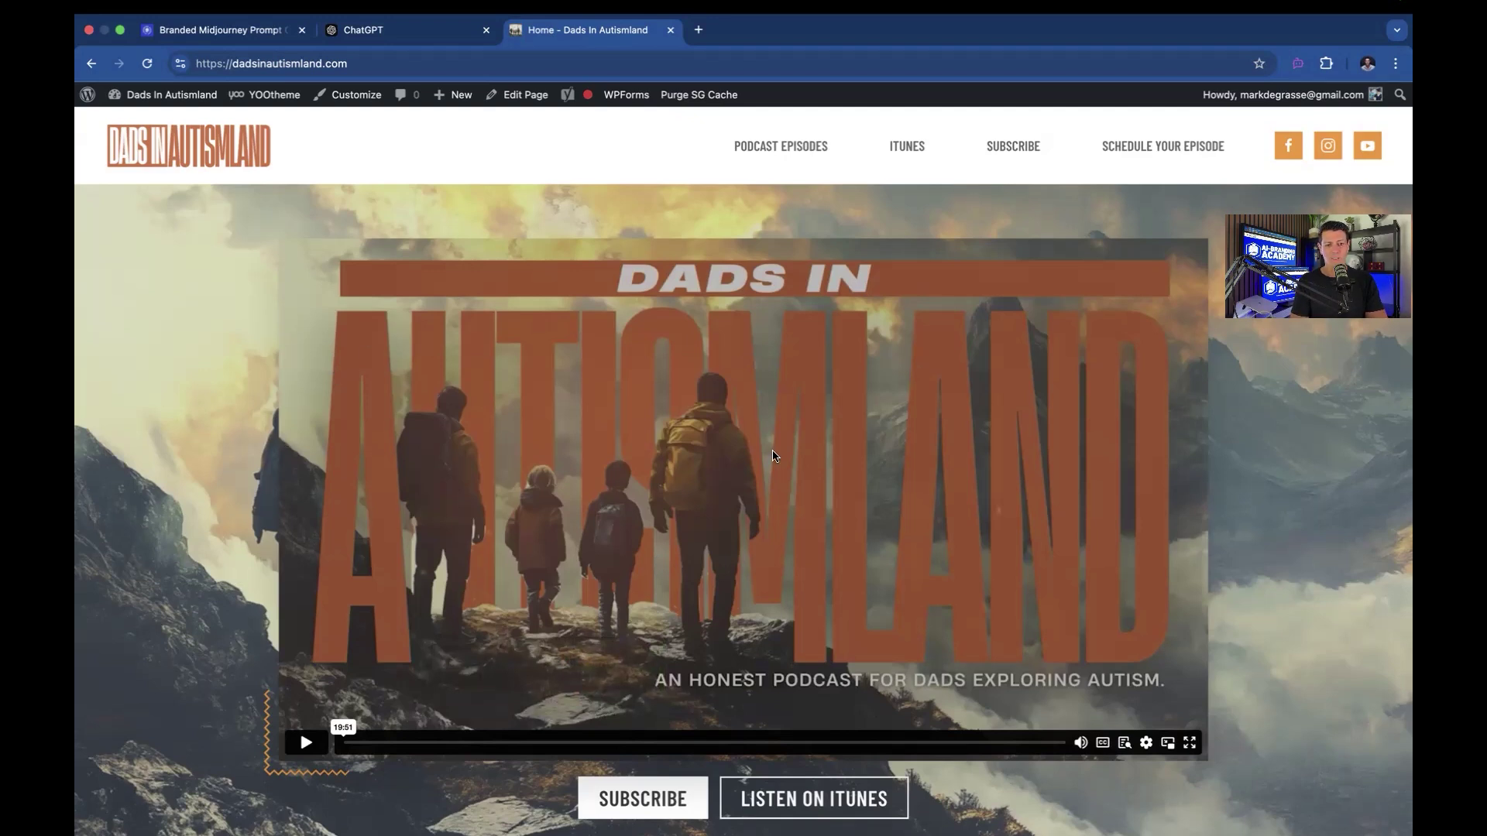
Step: Look through the homepage's mountain hiking artwork down to the footer, then go back to ChatGPT
scroll(637, 320, down, 4)
scroll(615, 259, up, 4)
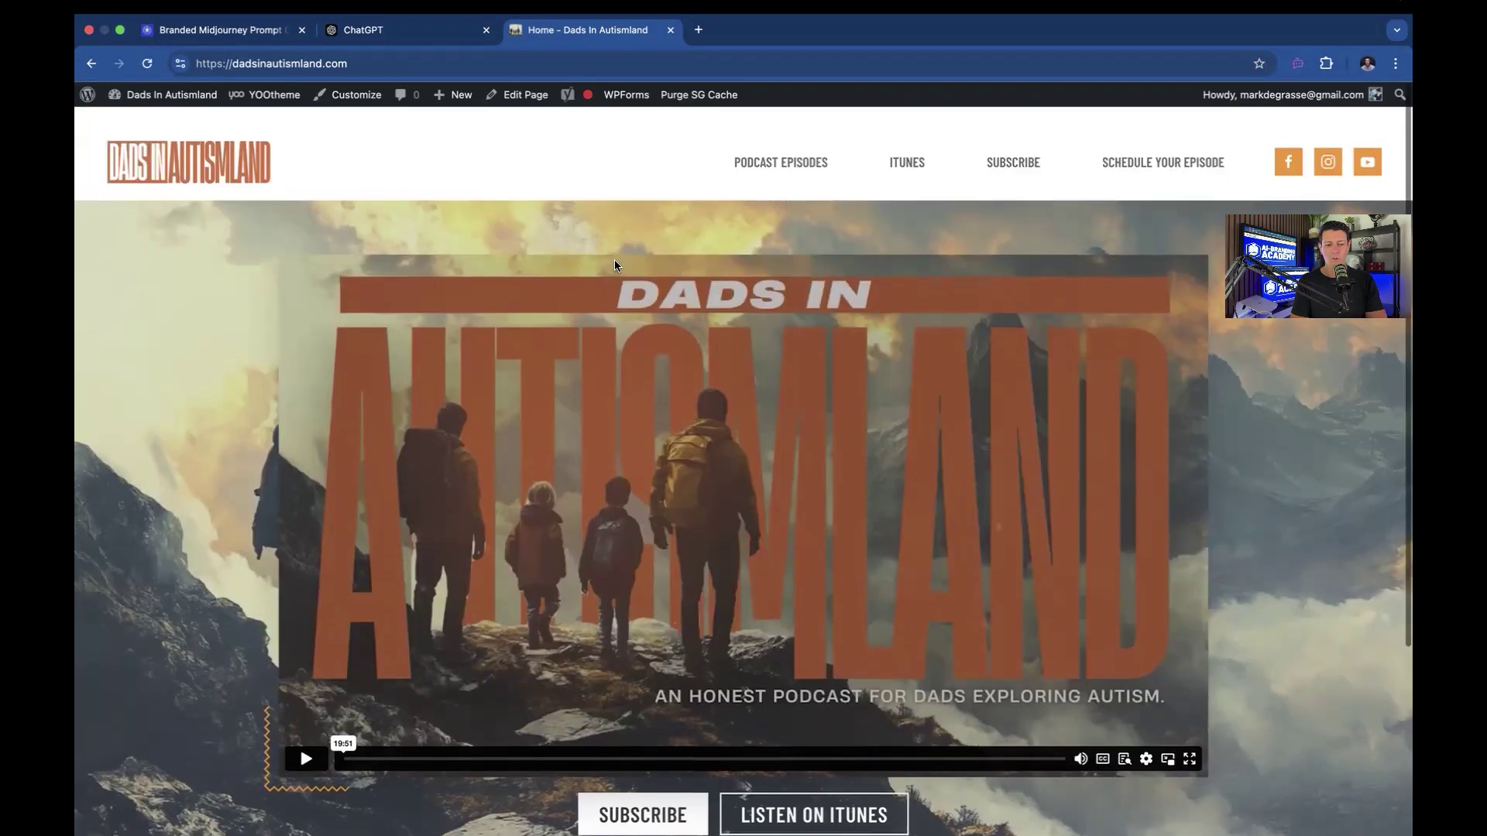
scroll(615, 263, down, 1)
scroll(615, 264, down, 3)
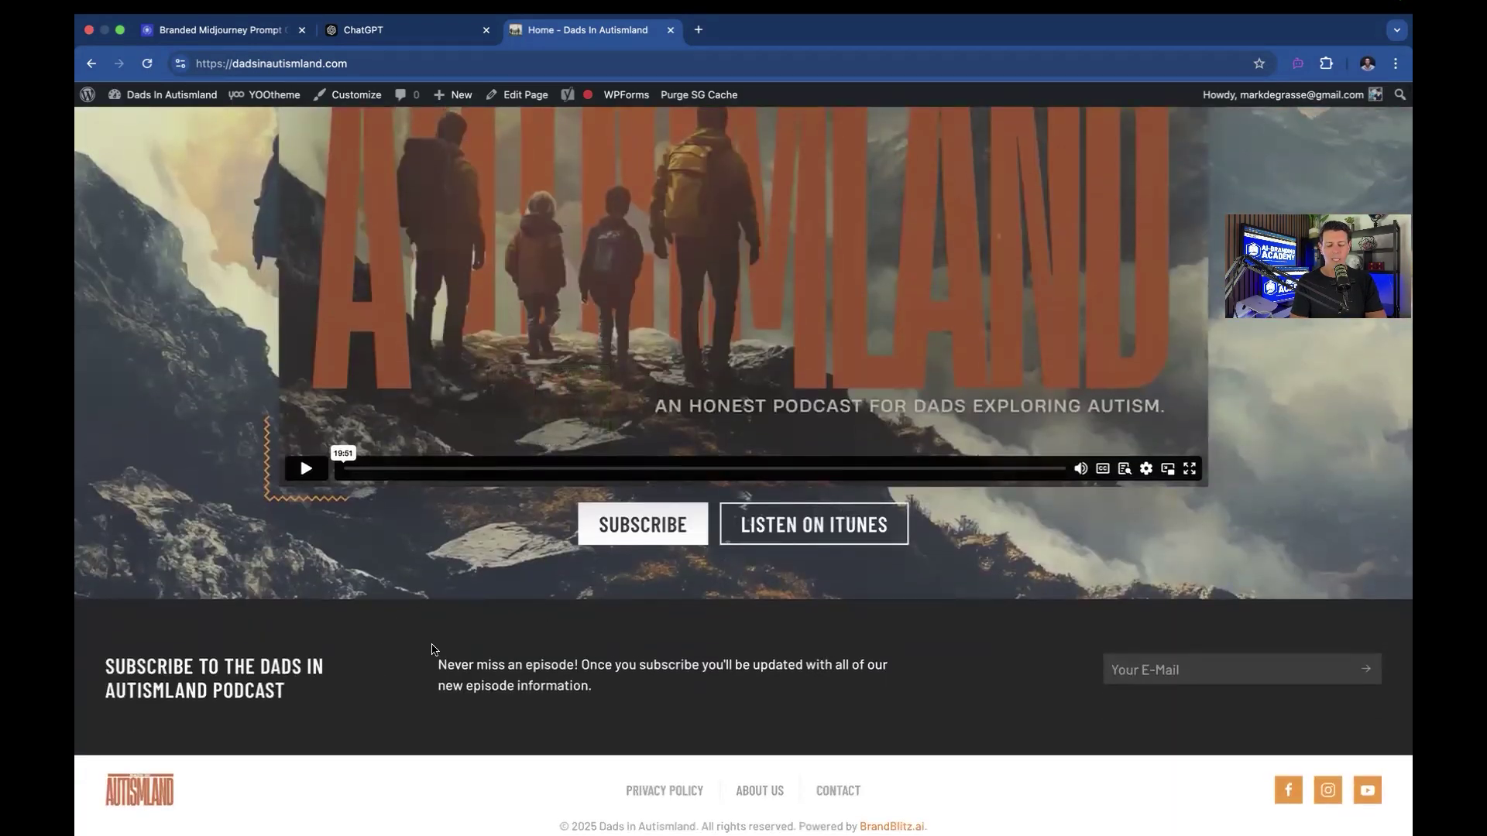
scroll(518, 708, up, 4)
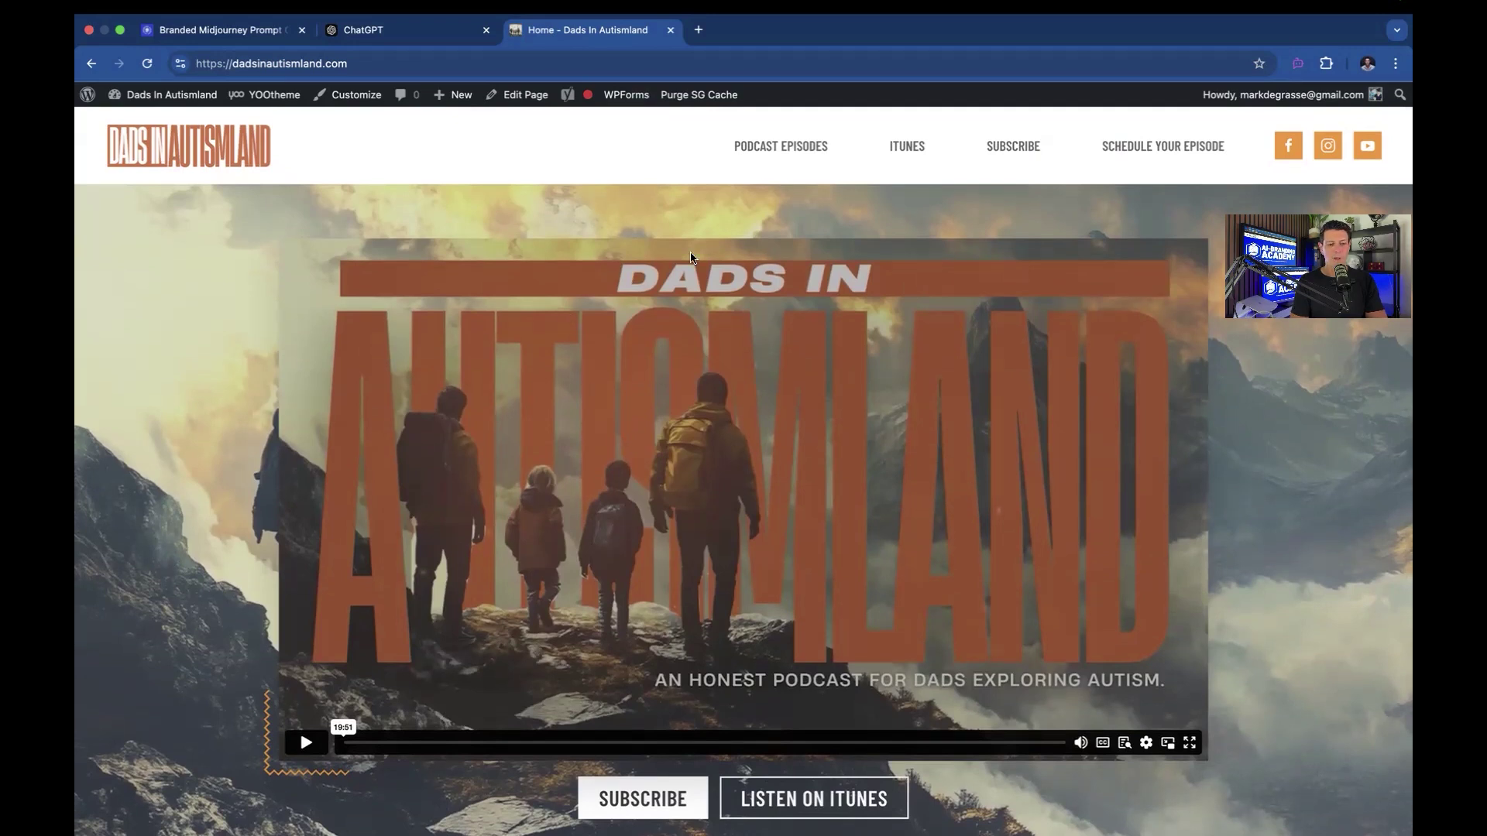
click(358, 39)
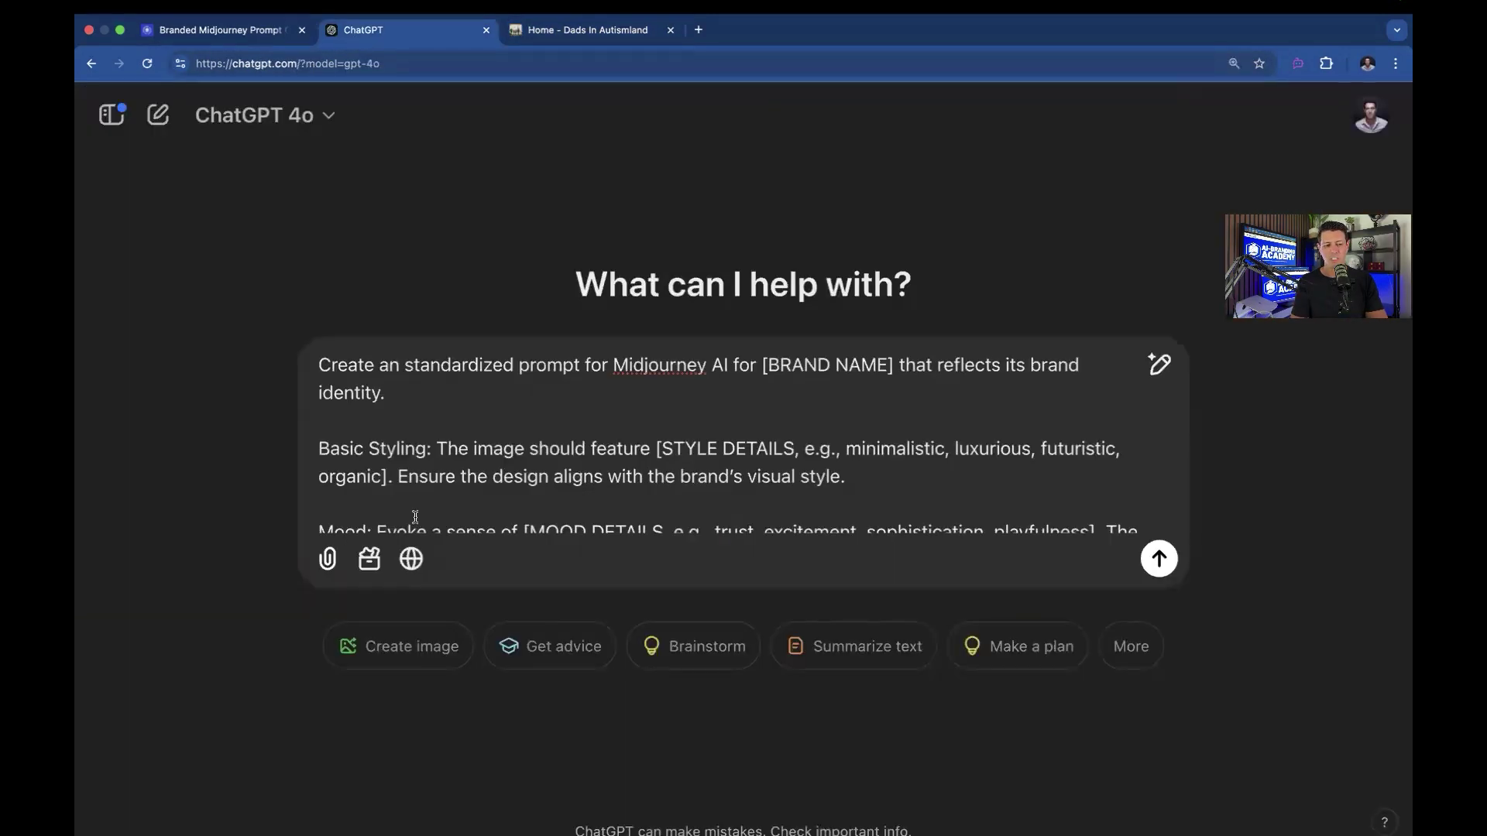
Step: Attach the 1.png logo and replace [BRAND NAME] with 'Dads in Autismland'
click(327, 562)
click(451, 706)
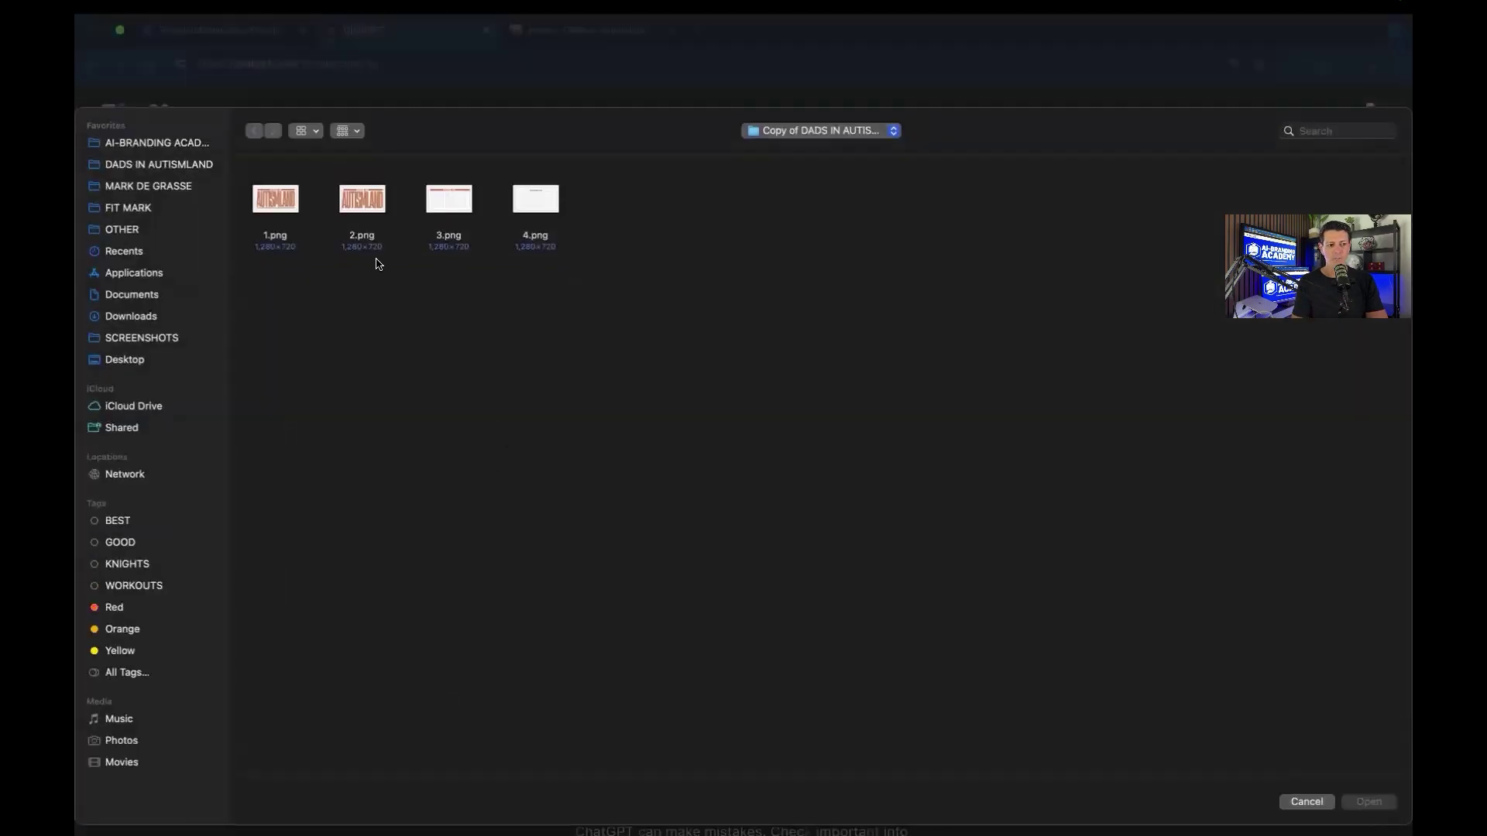
double_click(285, 214)
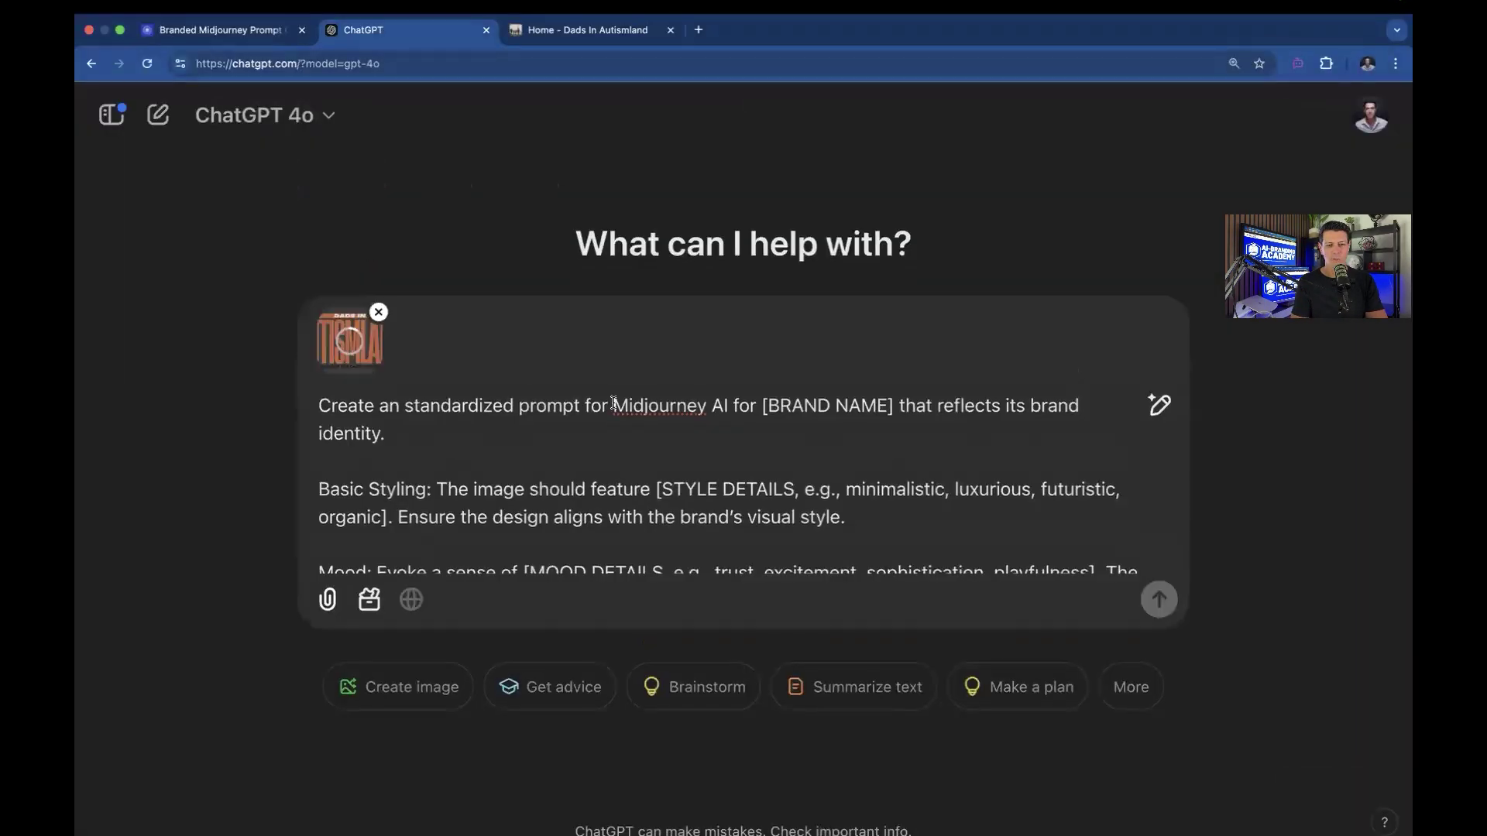
drag(895, 405, 762, 405)
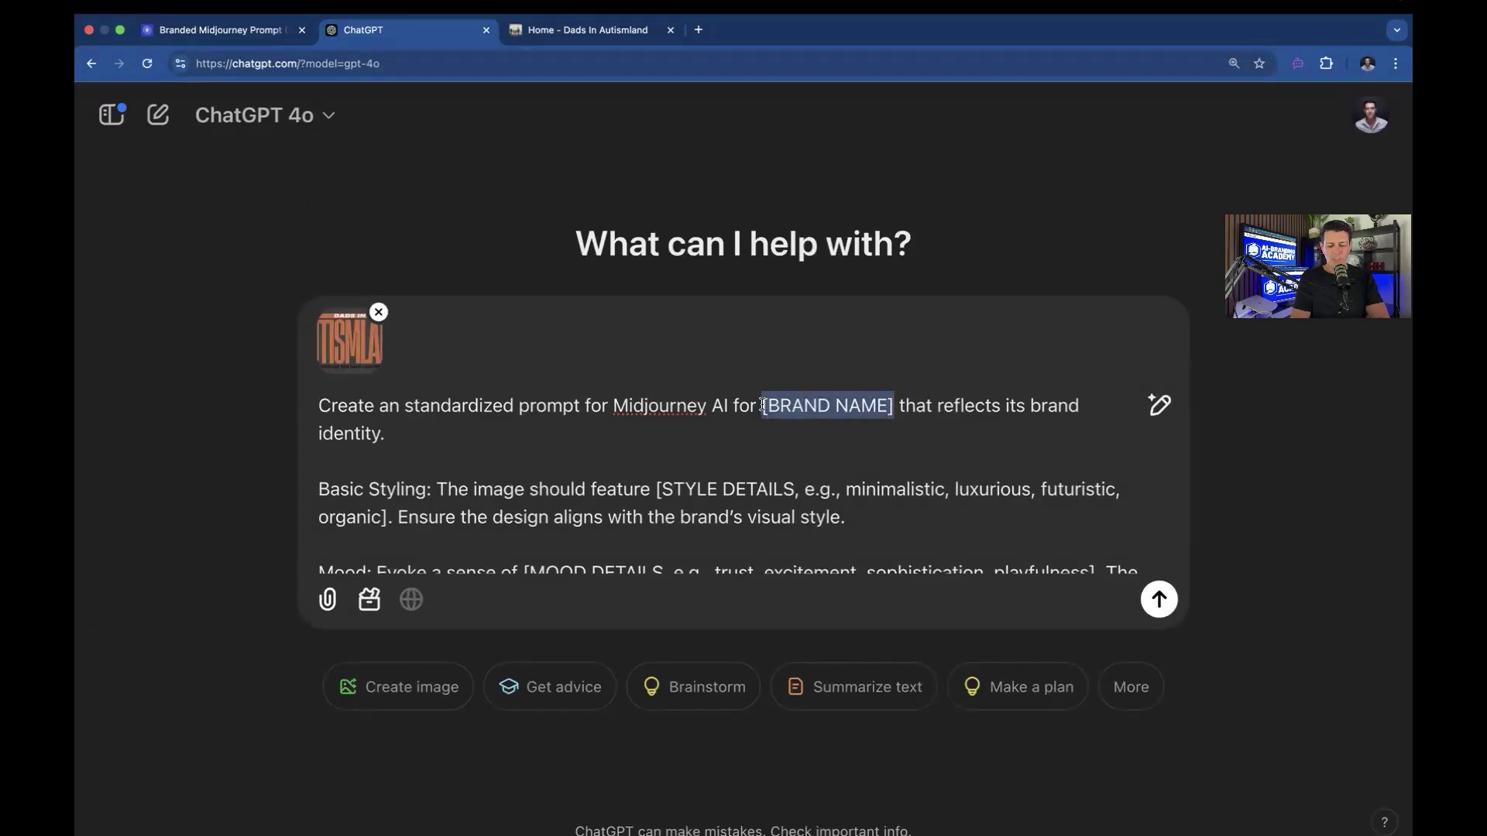
text(AI-Bran)
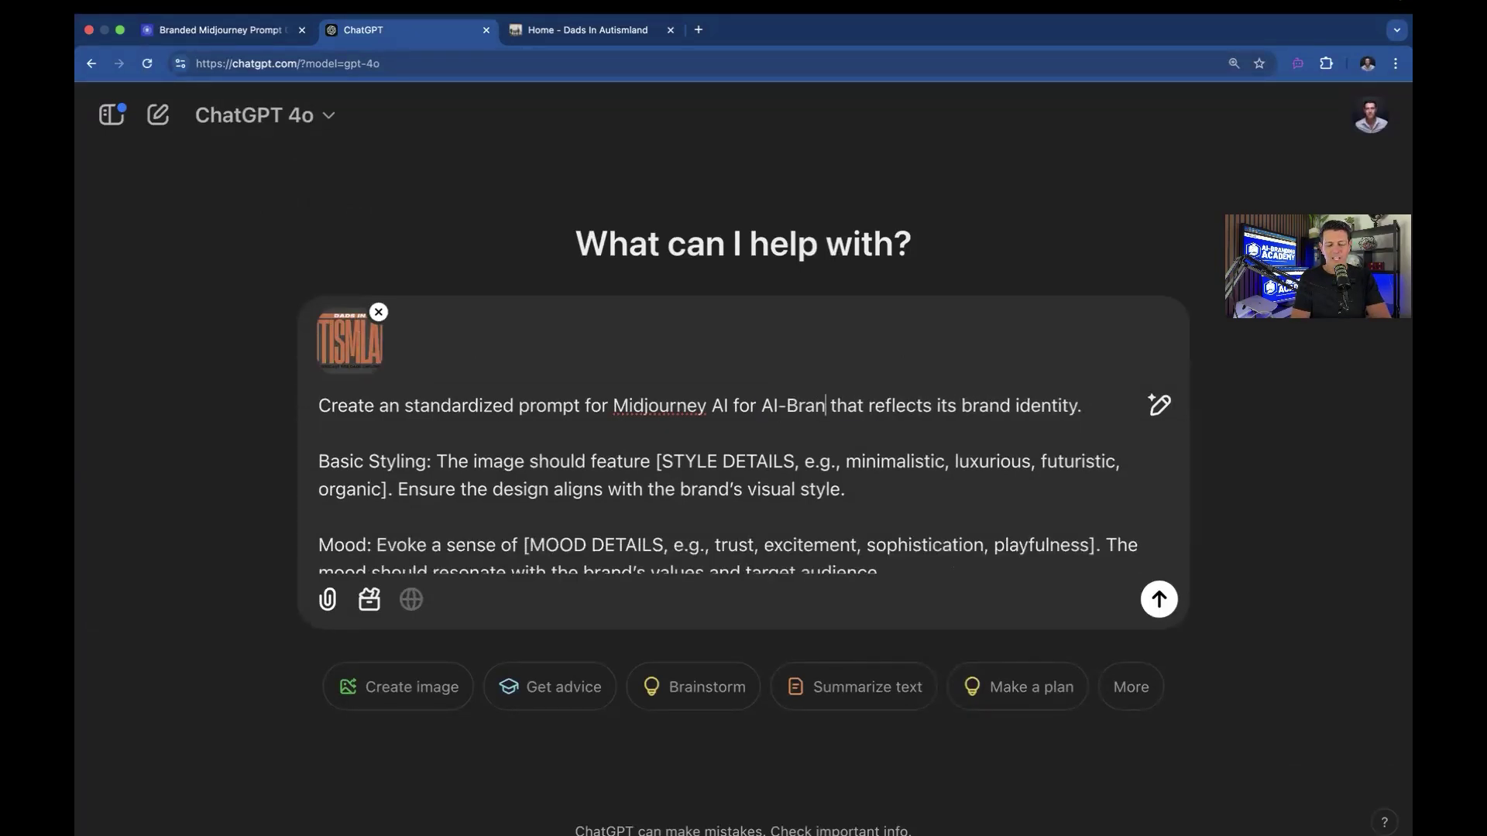
key(BackSpace)
key(BackSpace)
key(BackSpace)
key(BackSpace)
key(BackSpace)
key(BackSpace)
key(BackSpace)
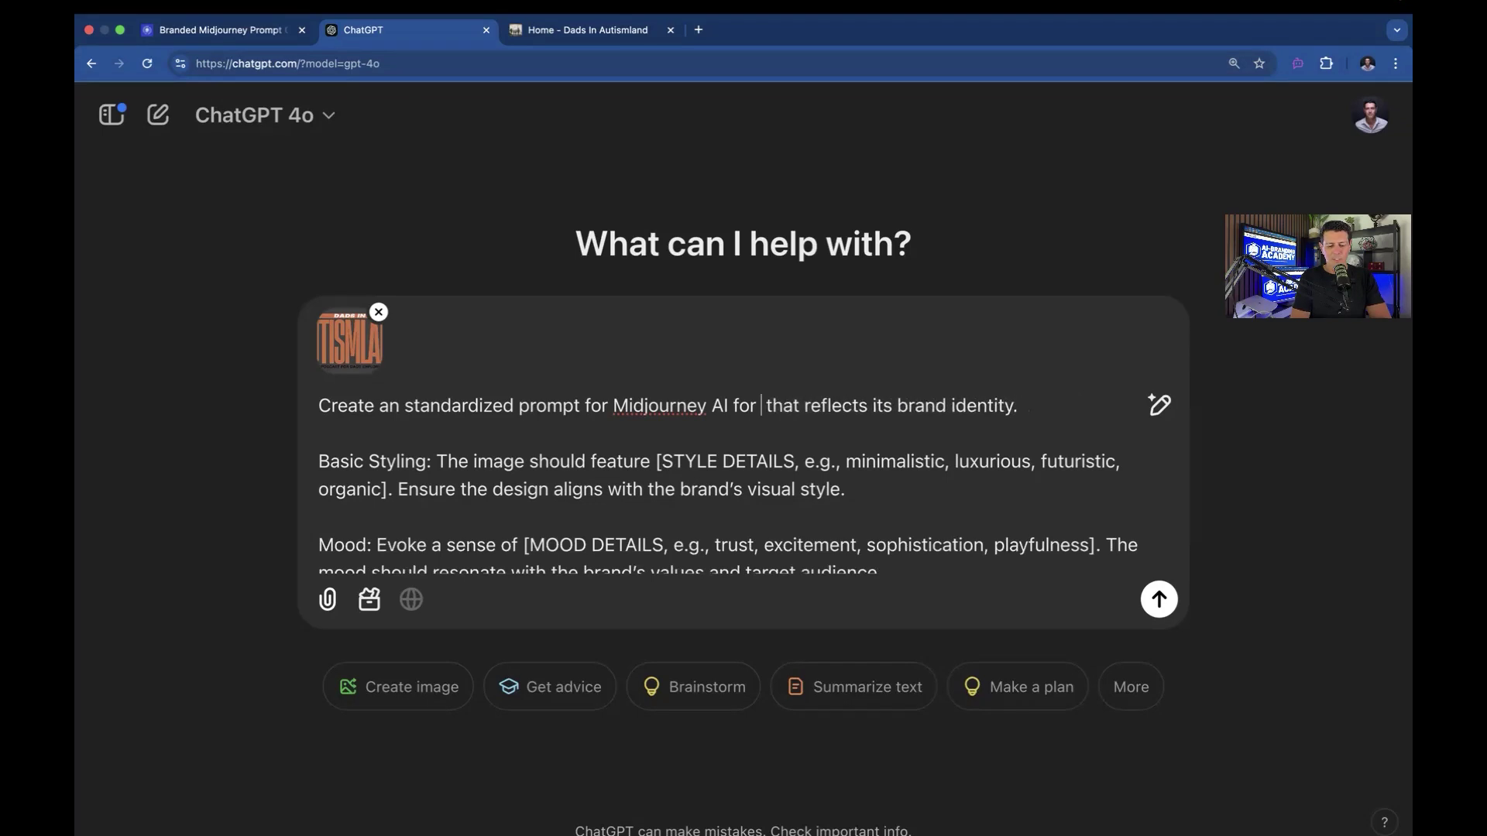
text(Dads in Au)
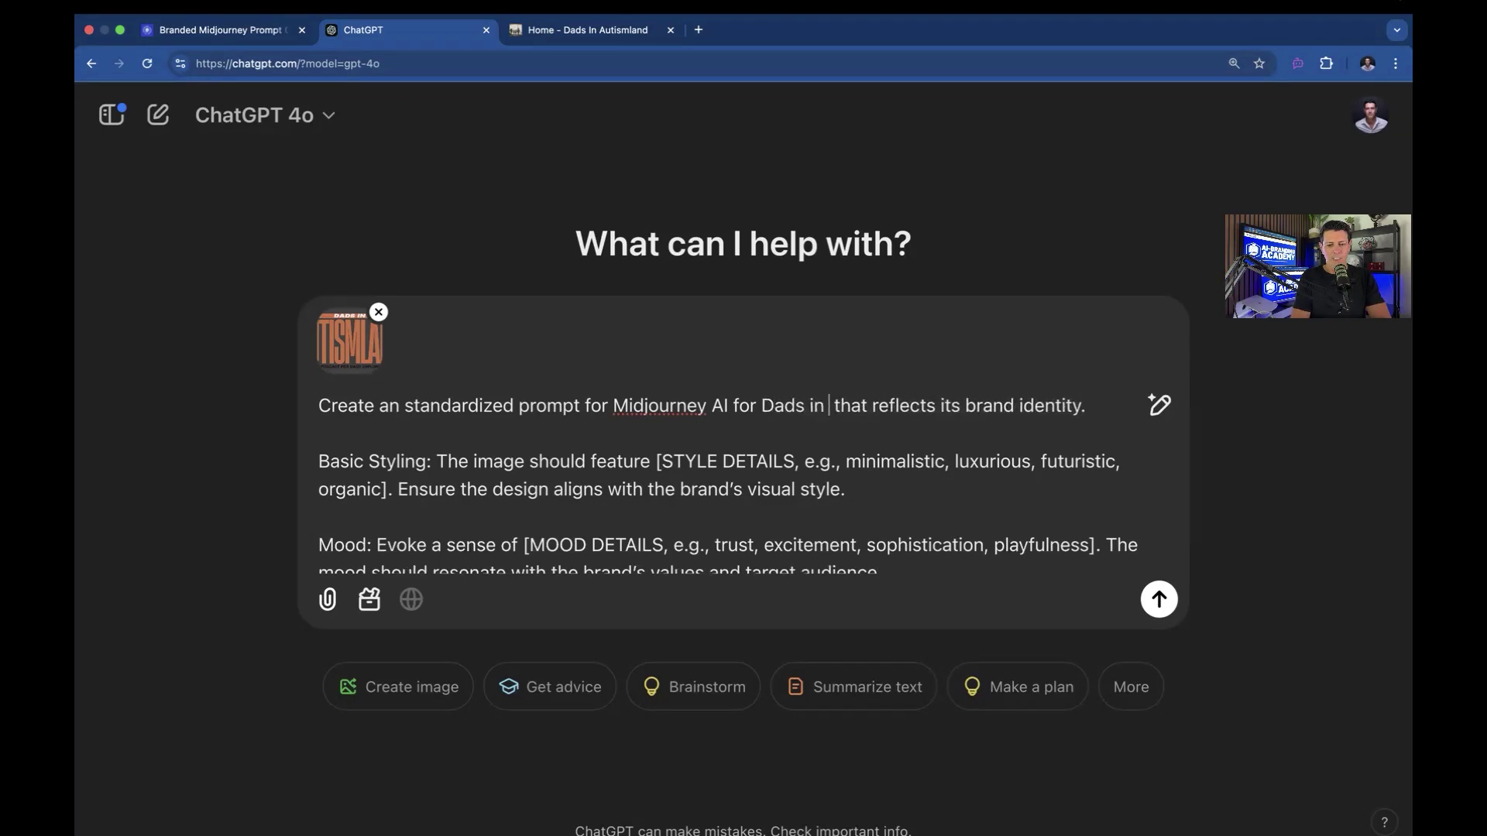
text(tismland)
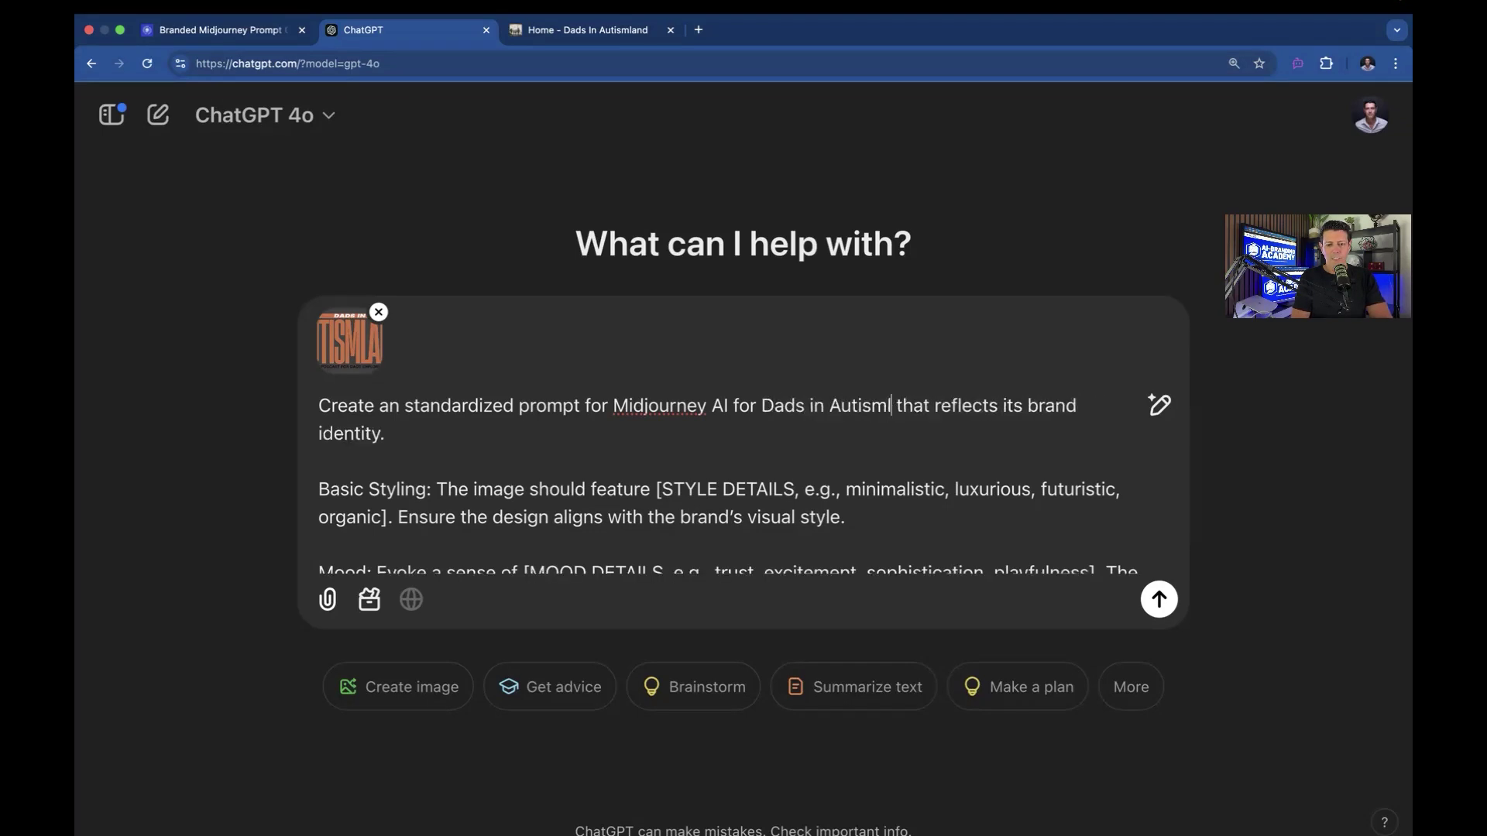
Step: Fill the style as 'natural and fantastical' and the mood as 'adventure and wisdom'
drag(656, 488, 386, 524)
text(natural and )
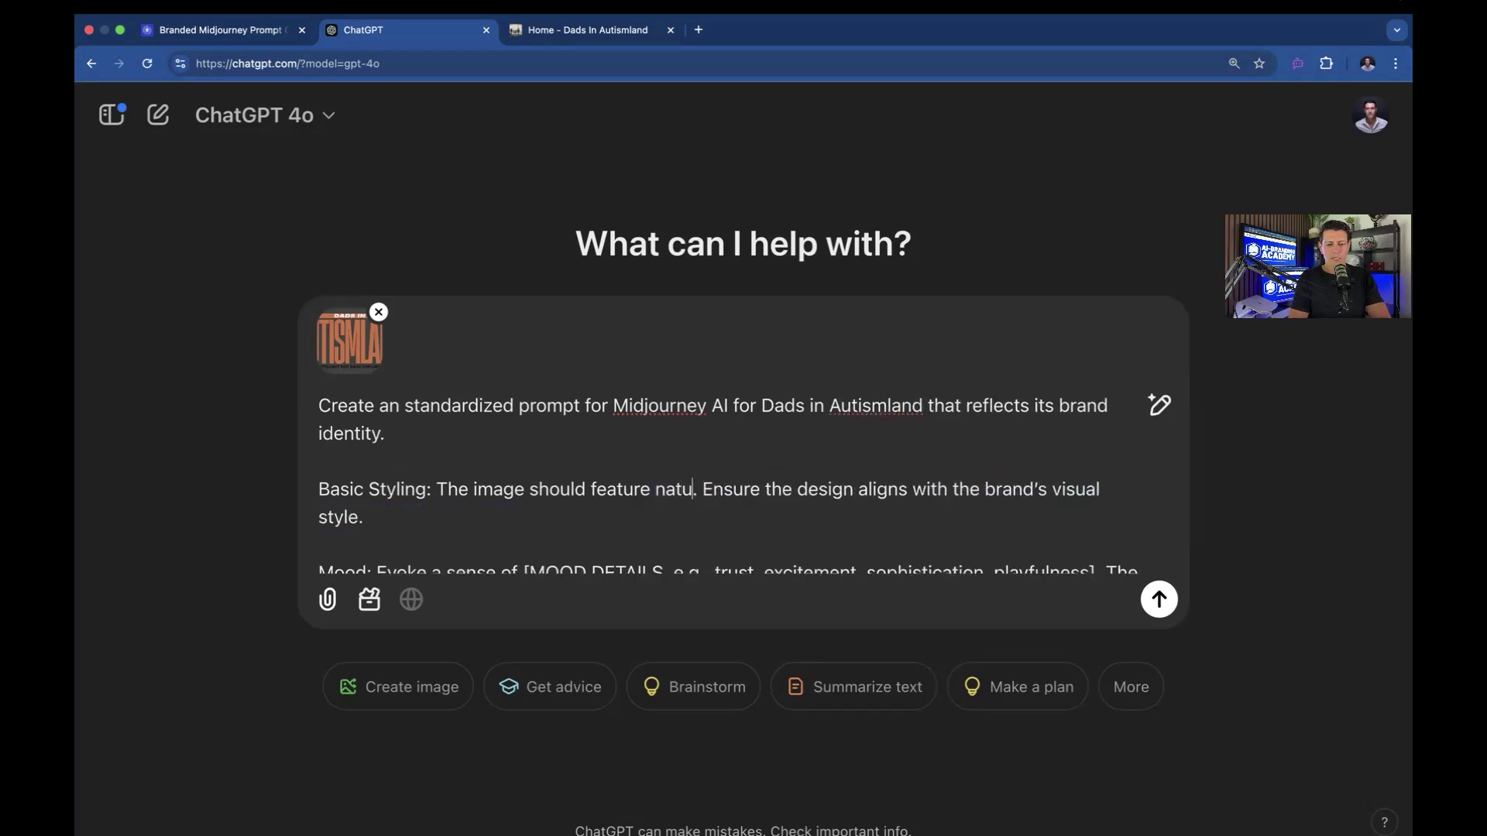
text(fantsti)
key(BackSpace)
key(BackSpace)
key(BackSpace)
text(astical)
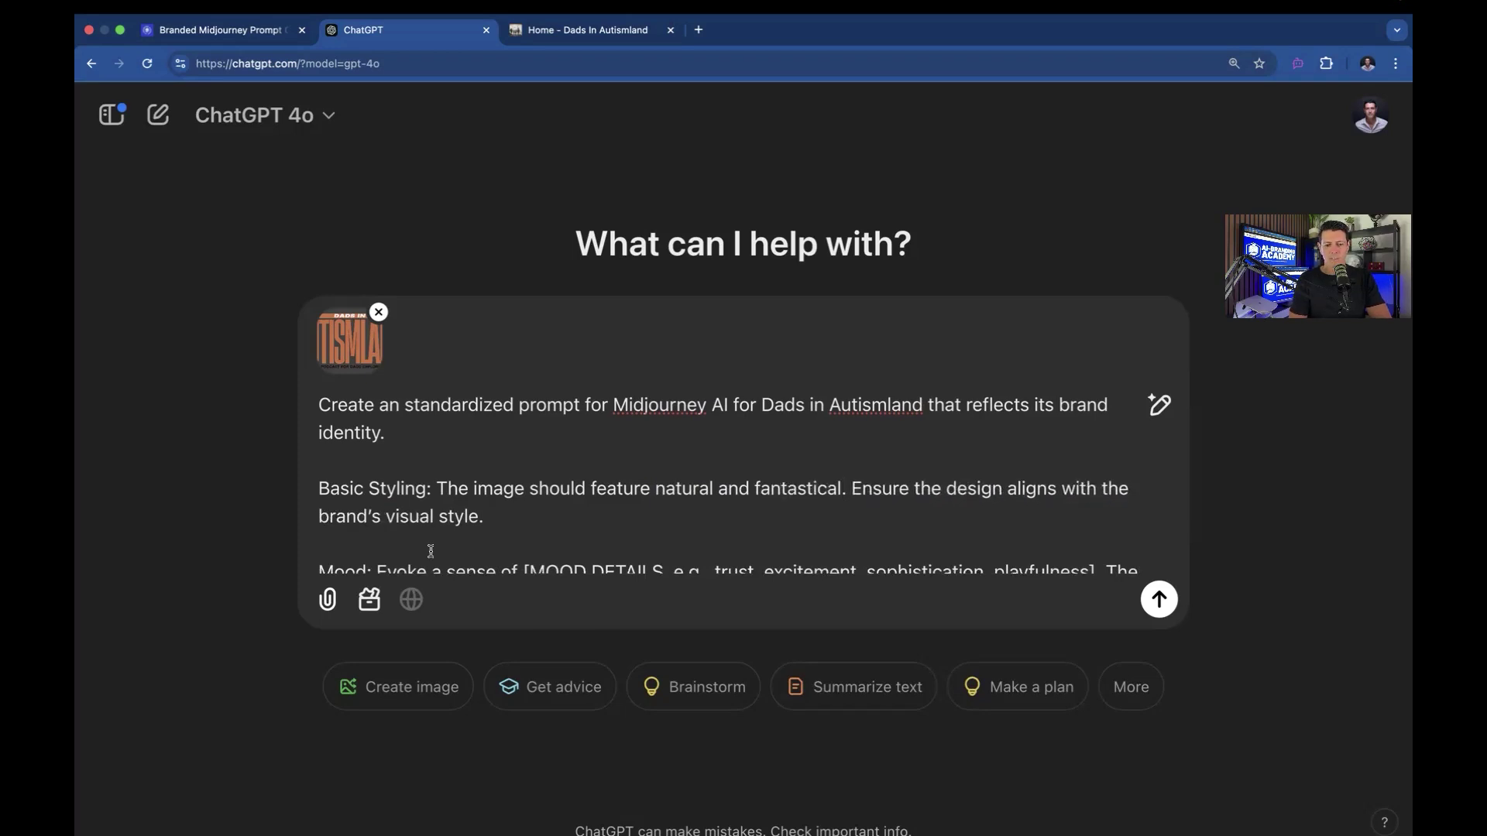
scroll(388, 551, down, 3)
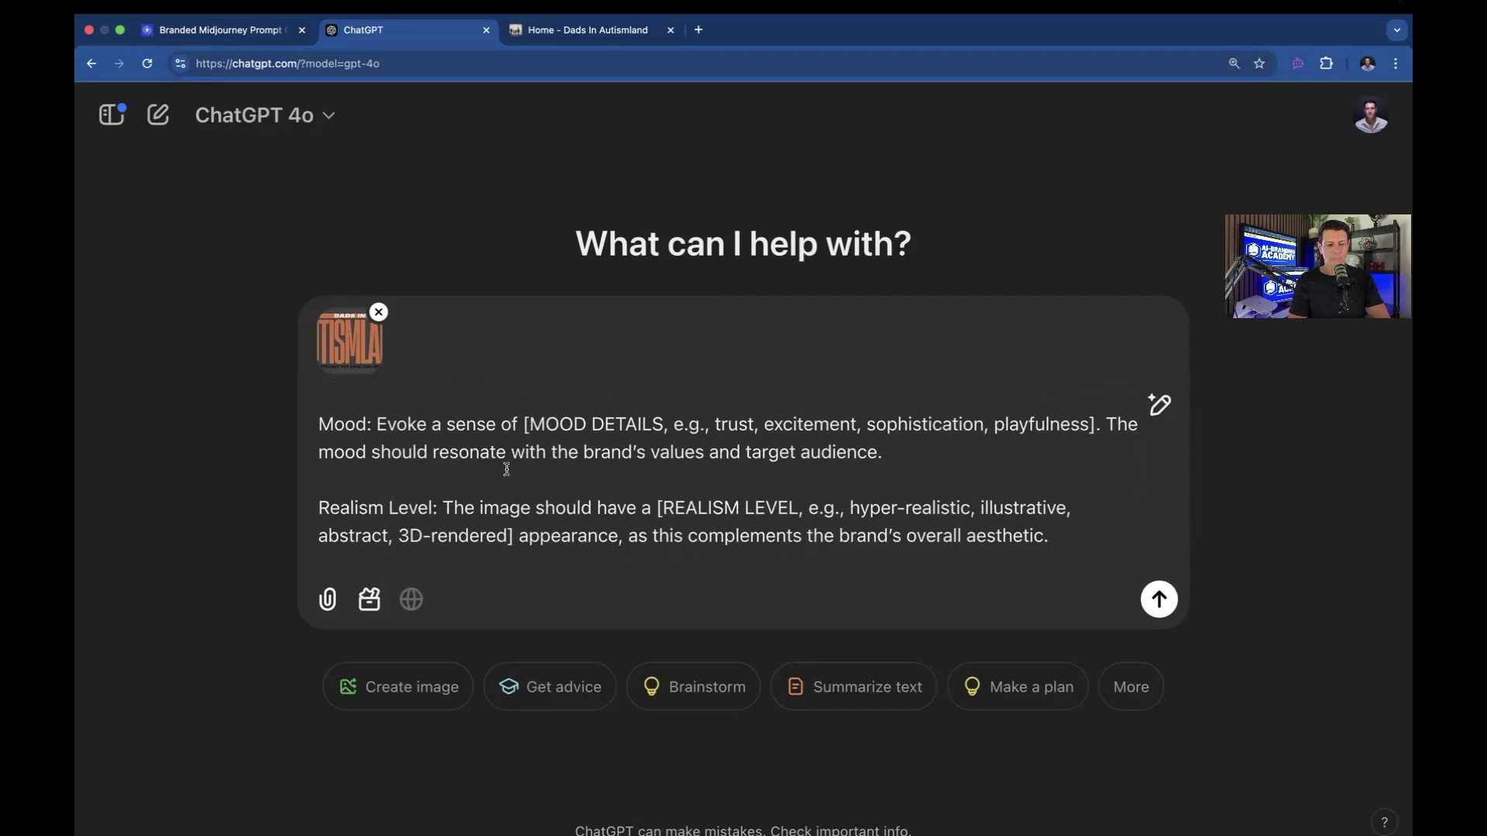
drag(524, 425, 1093, 425)
text(adventure and )
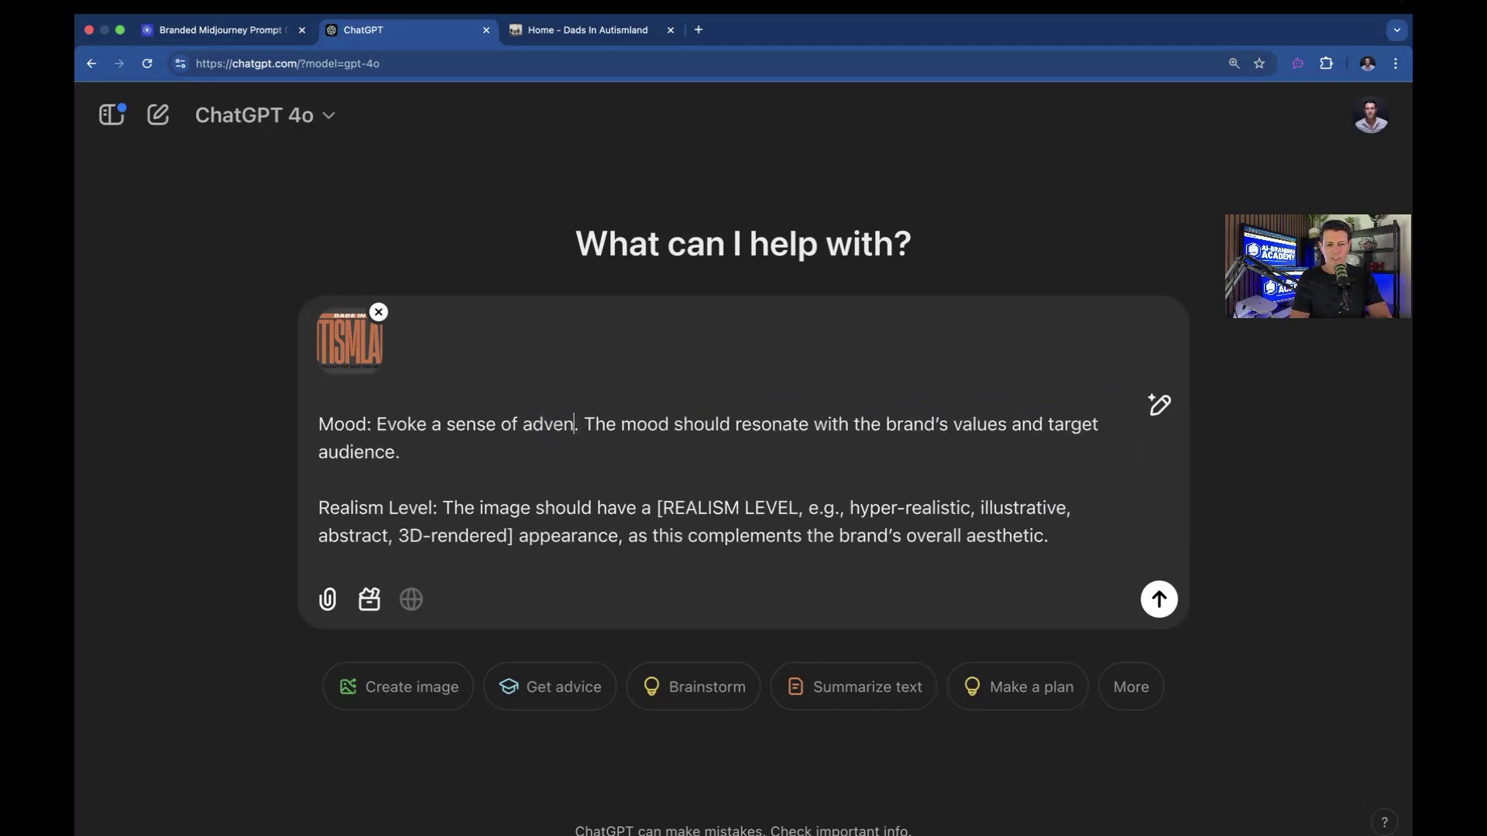
text(wisdom)
Step: Set the realism level to 'realistic' and delete the brand colours sentence
scroll(1090, 514, down, 4)
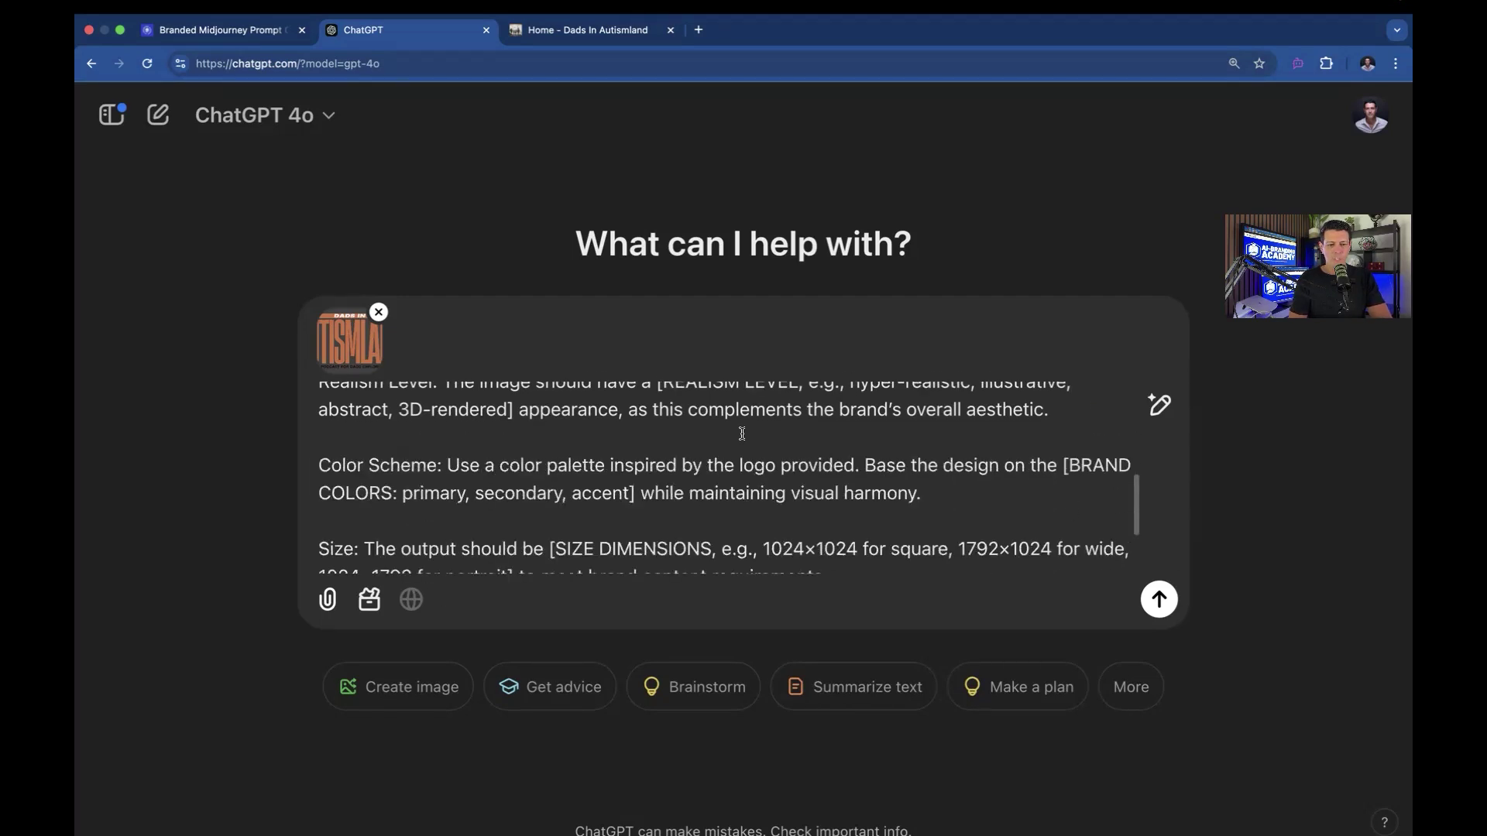
scroll(740, 434, up, 2)
drag(655, 426, 507, 454)
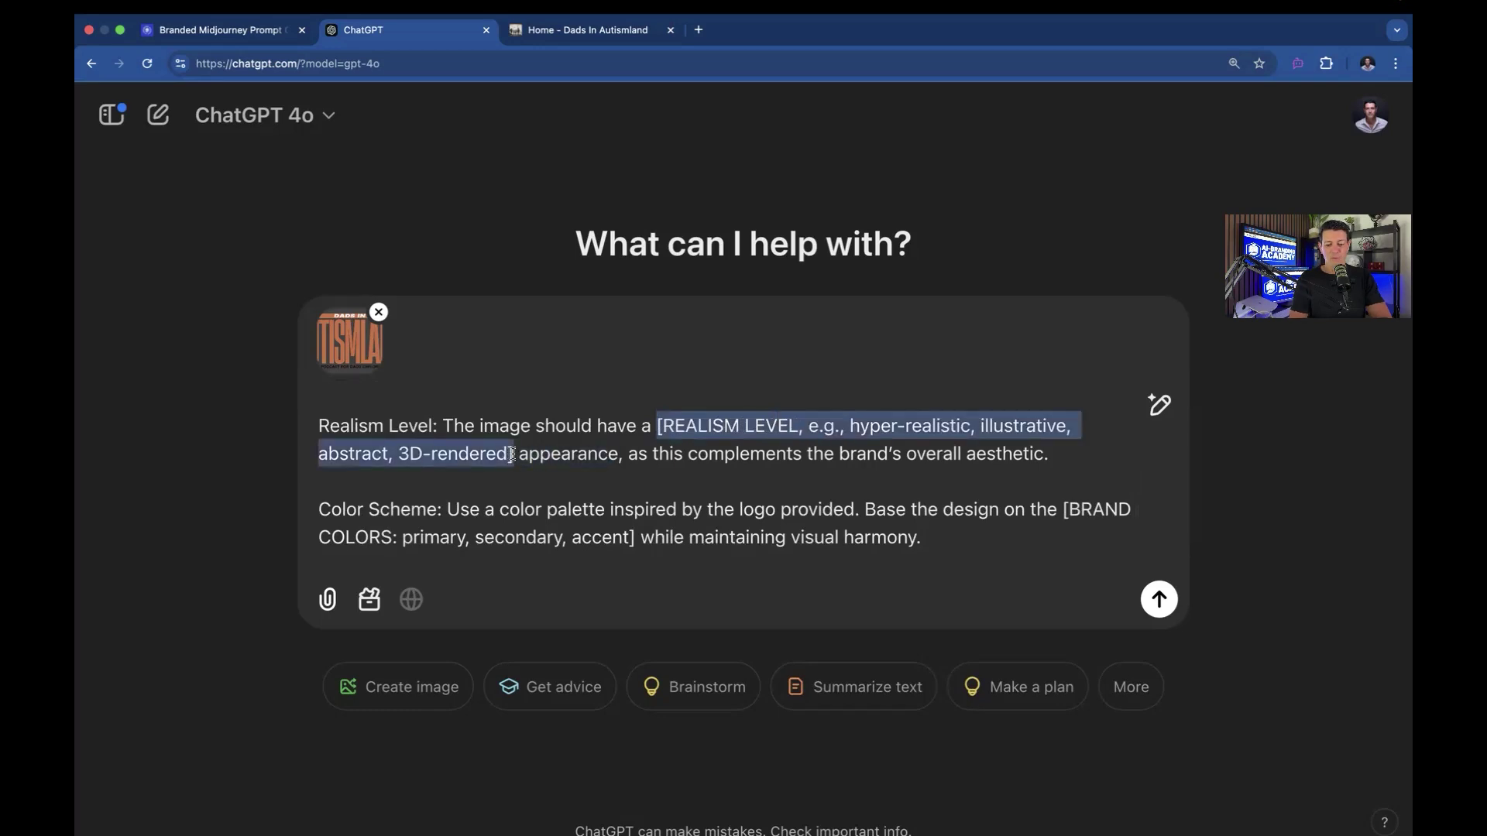
text(realistic)
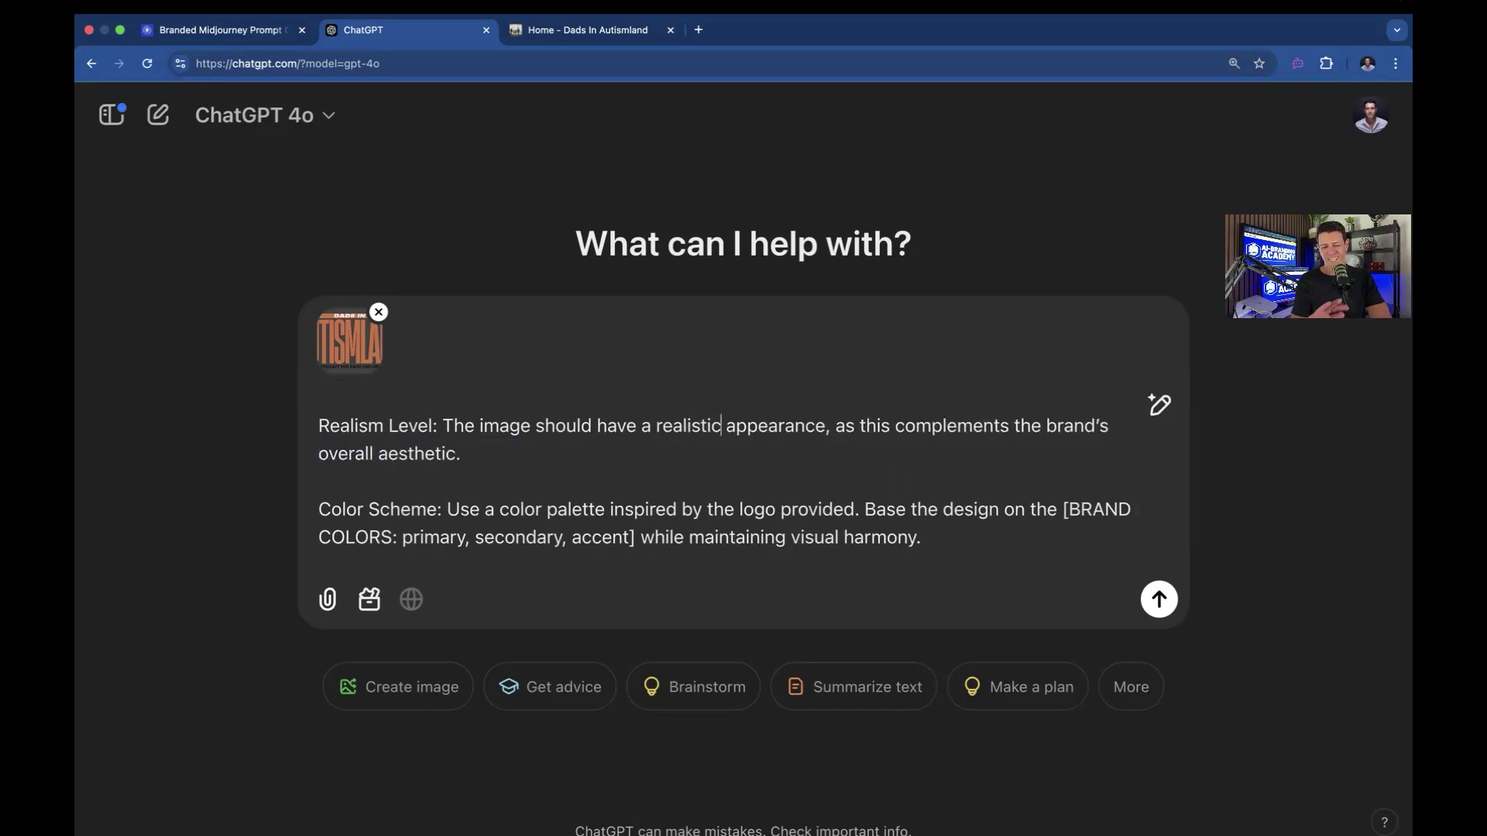
scroll(481, 495, down, 3)
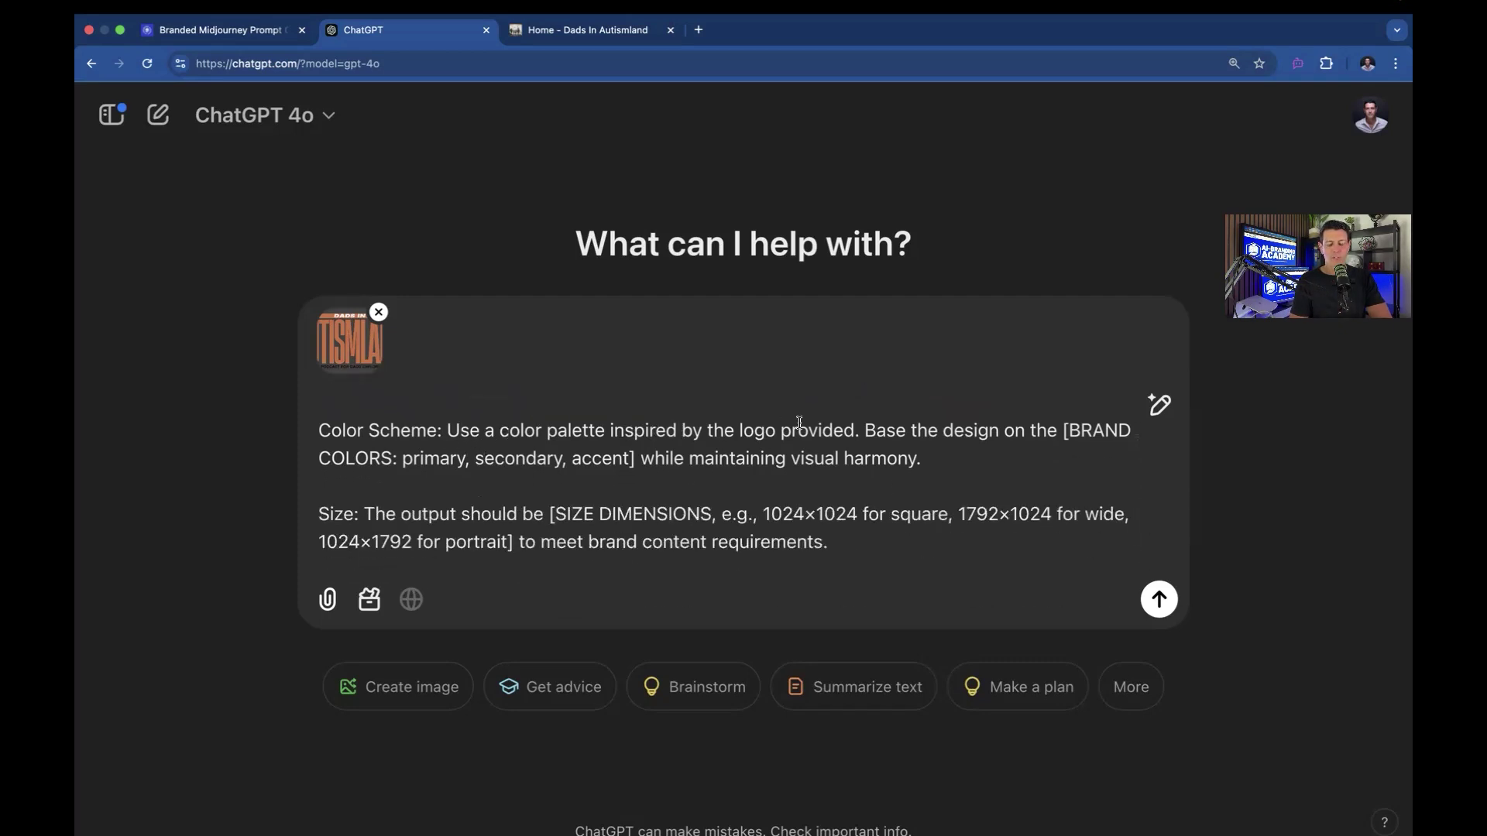
drag(858, 431, 448, 429)
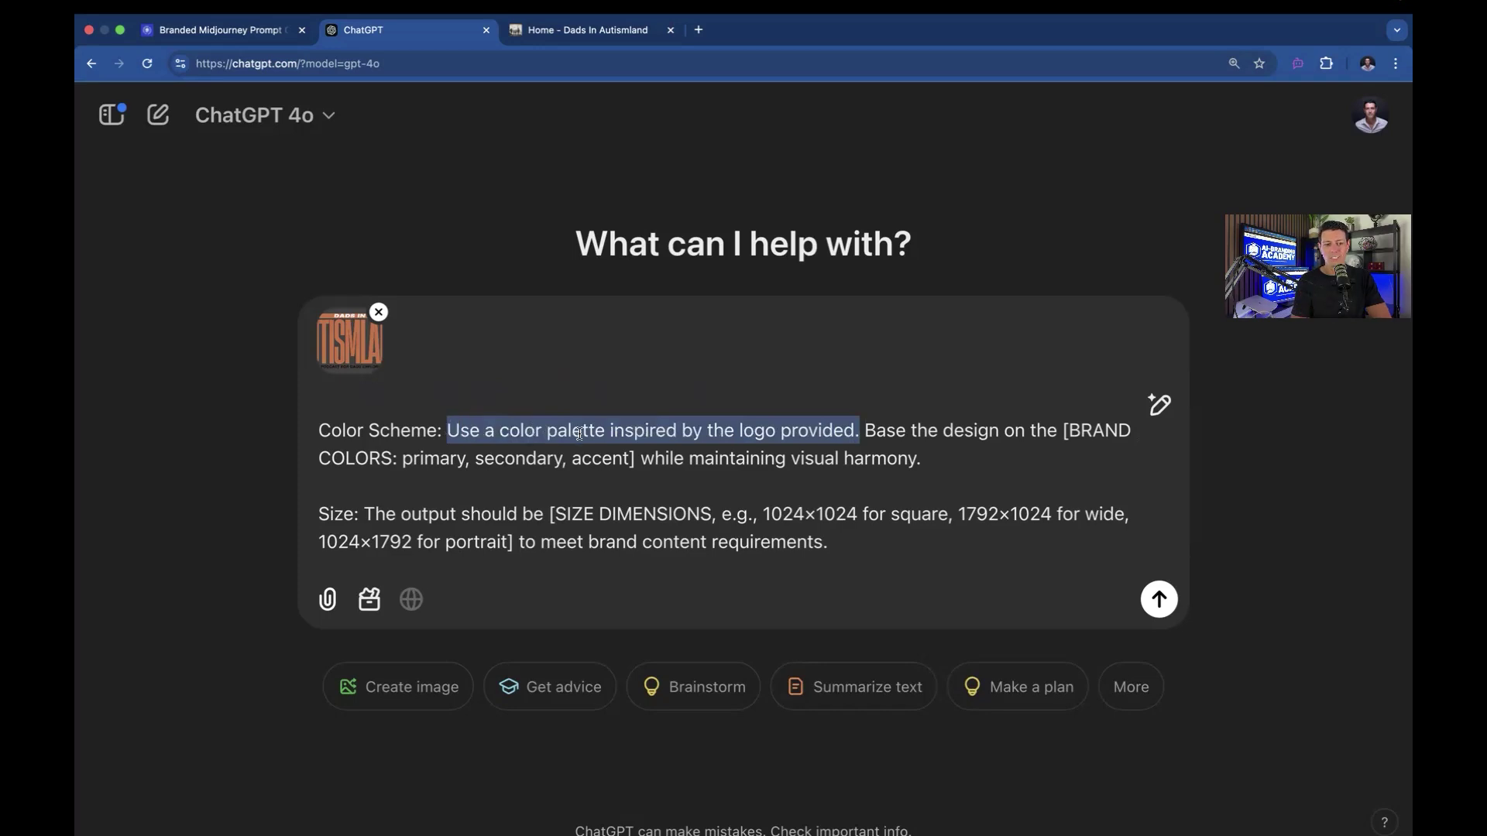
drag(865, 429, 969, 468)
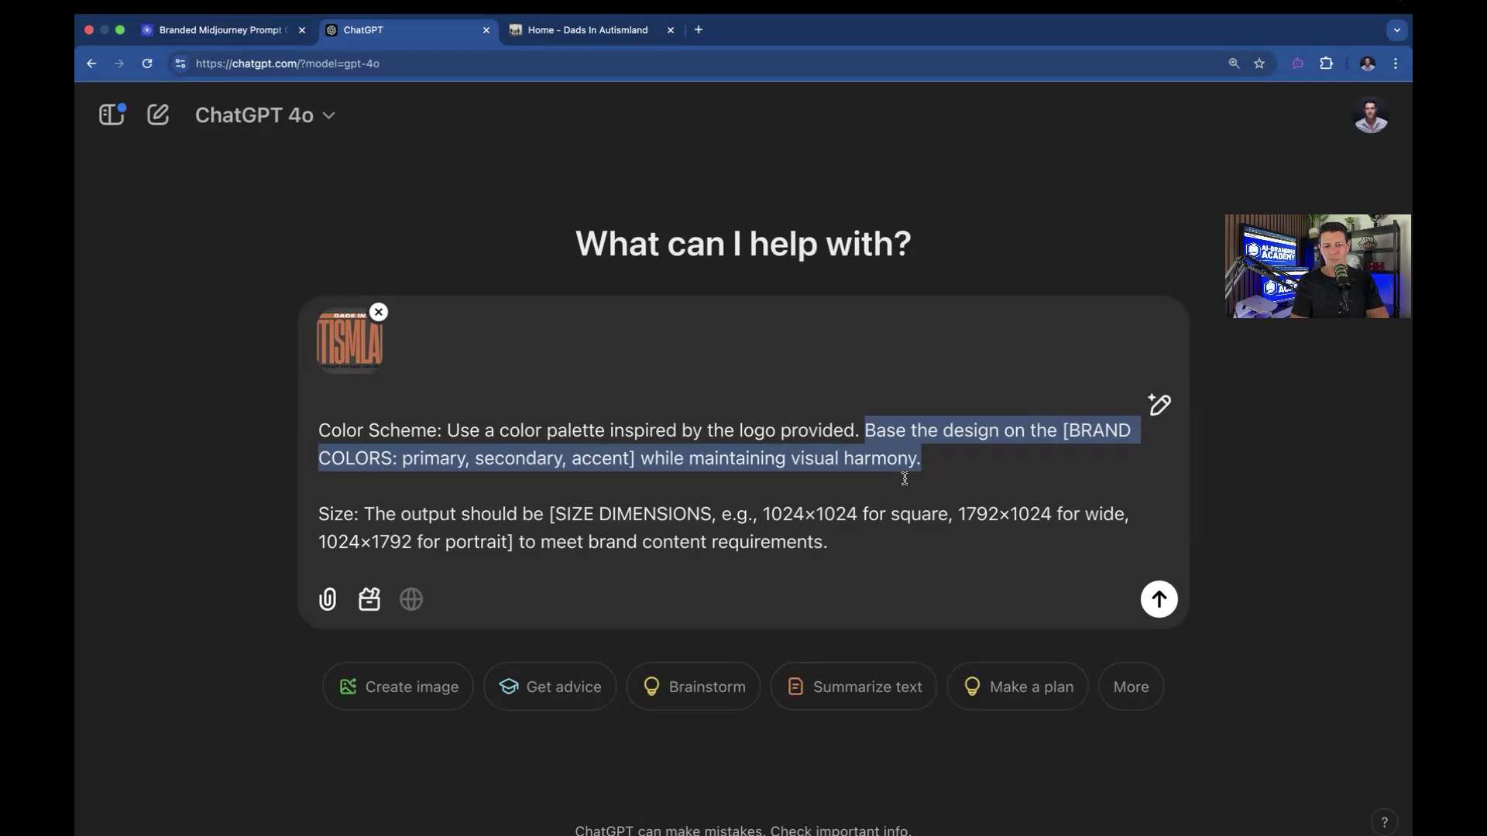
key(BackSpace)
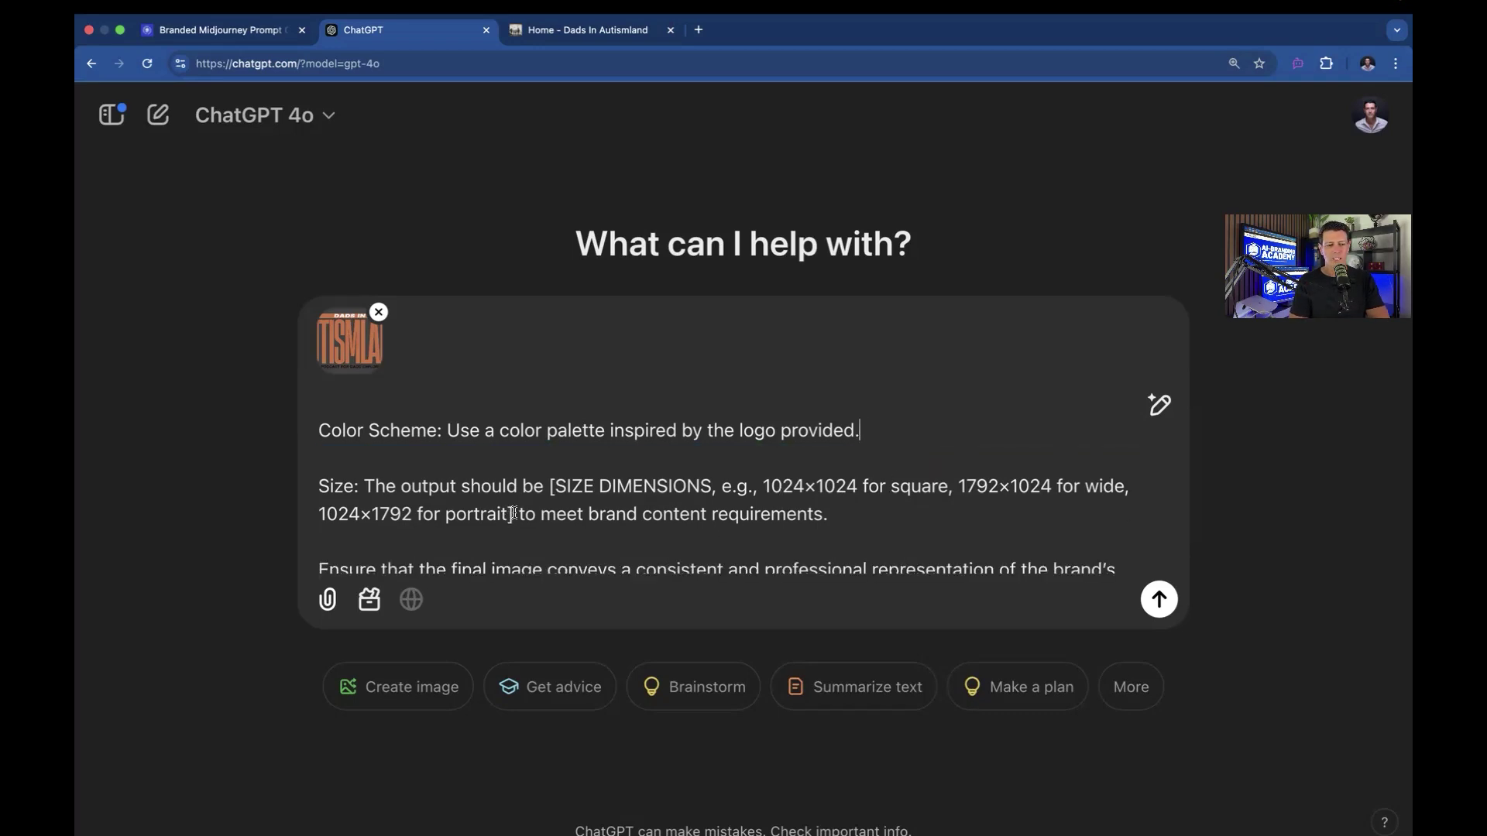
Step: Replace the size placeholder with 16:9
drag(513, 513, 555, 488)
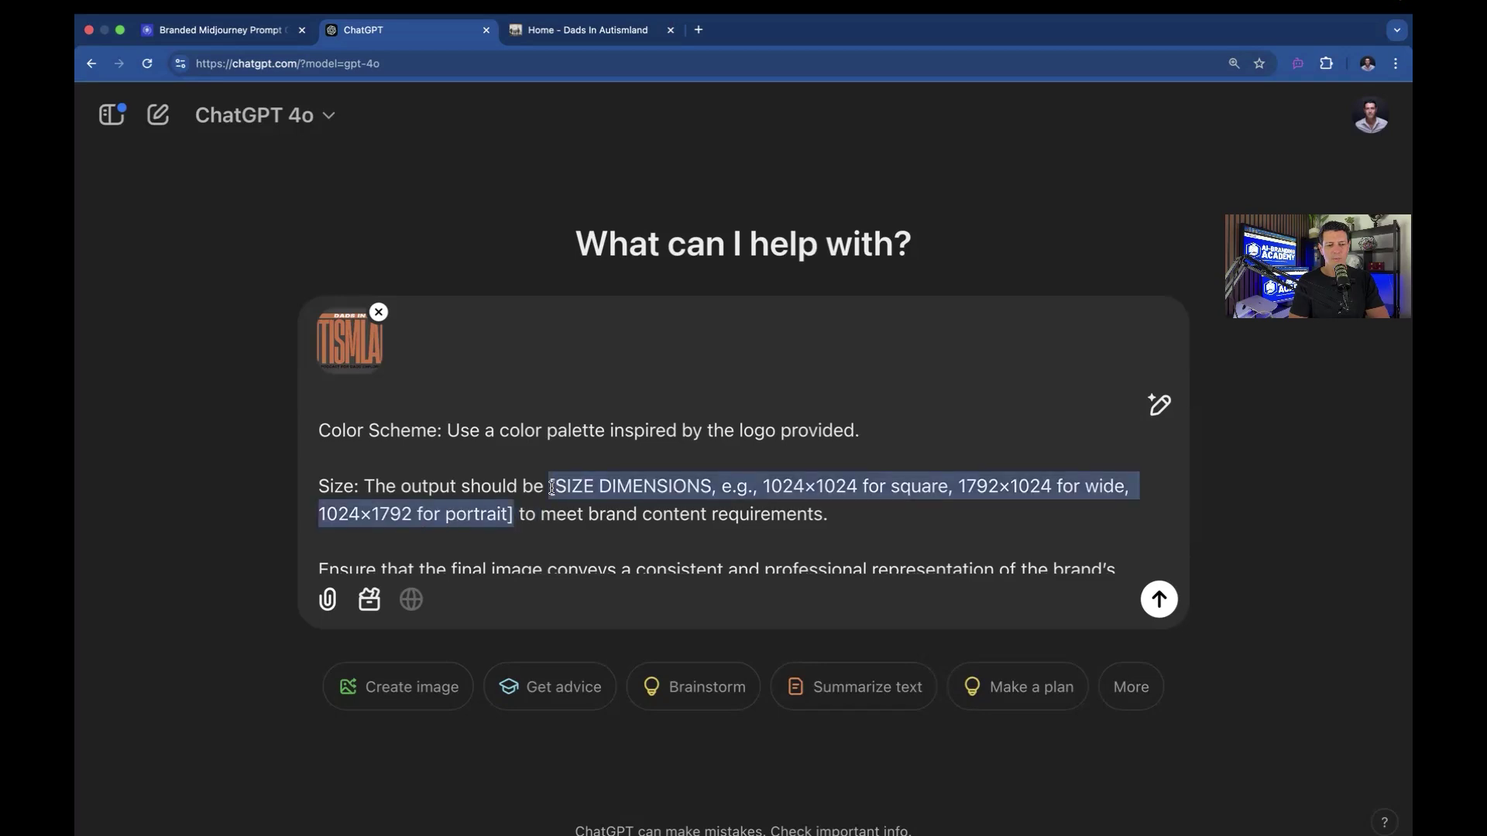
text(16:)
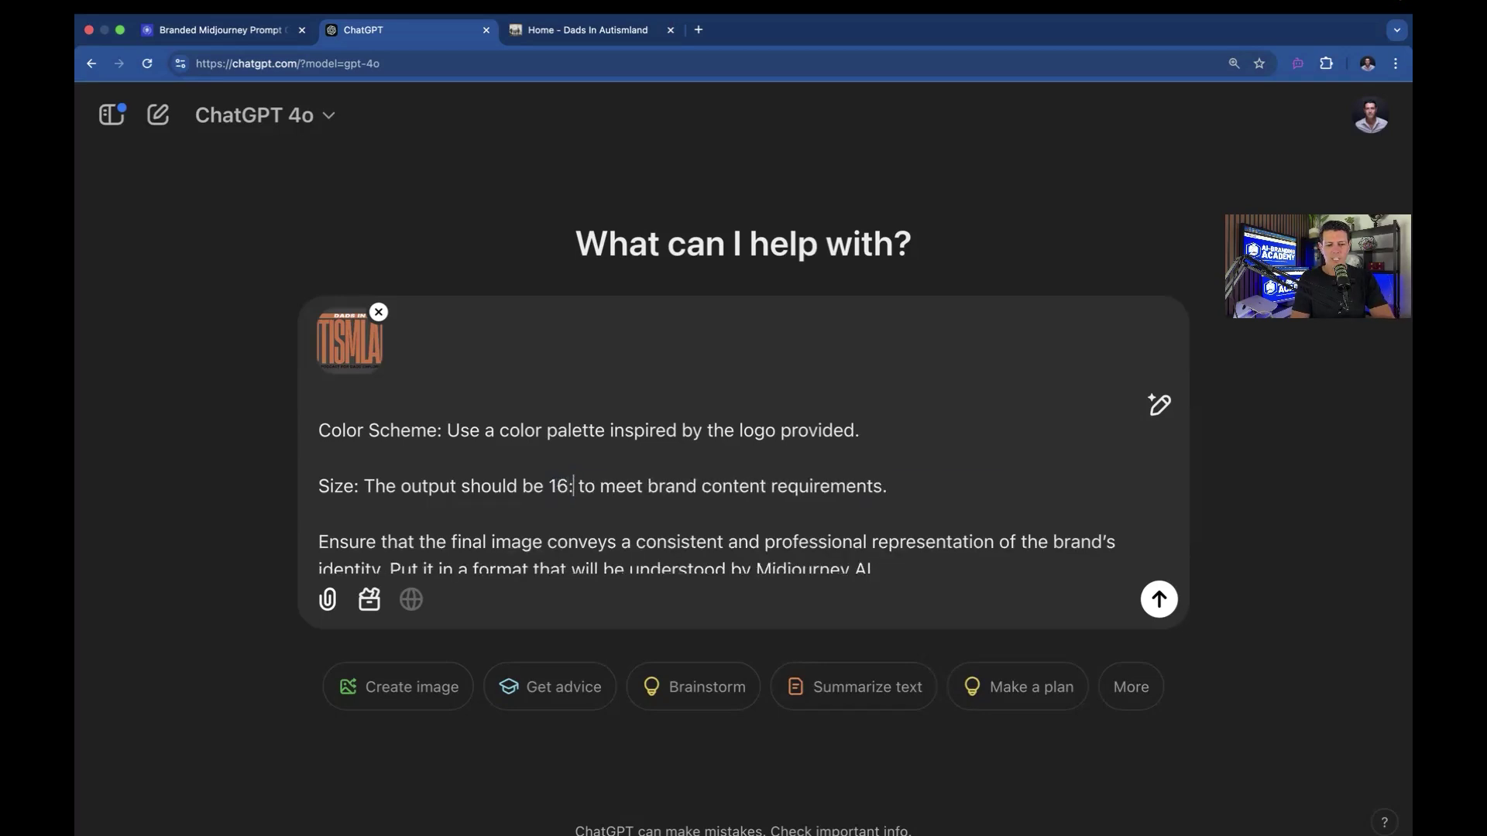
text(9)
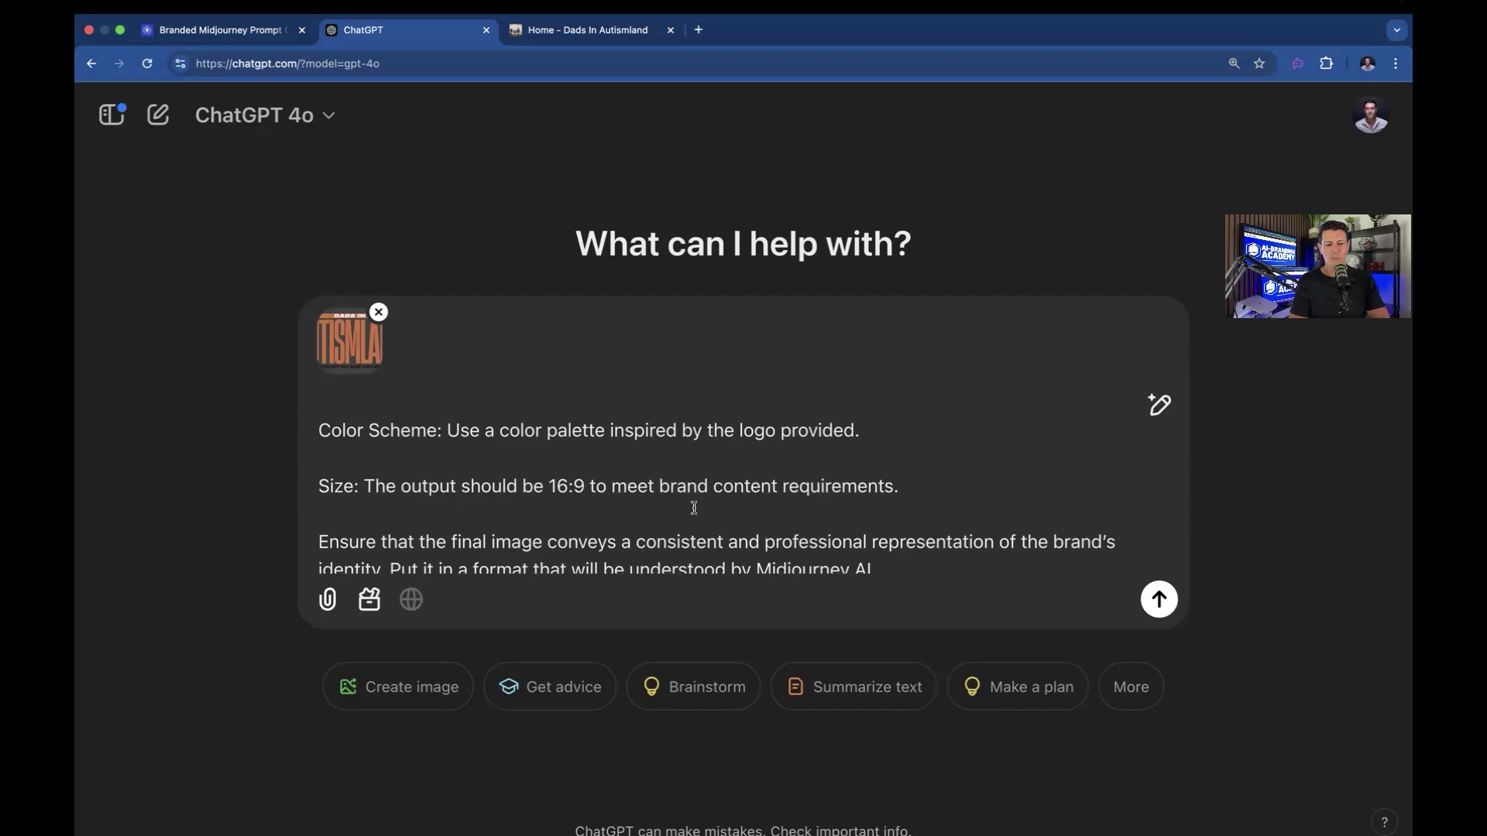
scroll(694, 508, down, 1)
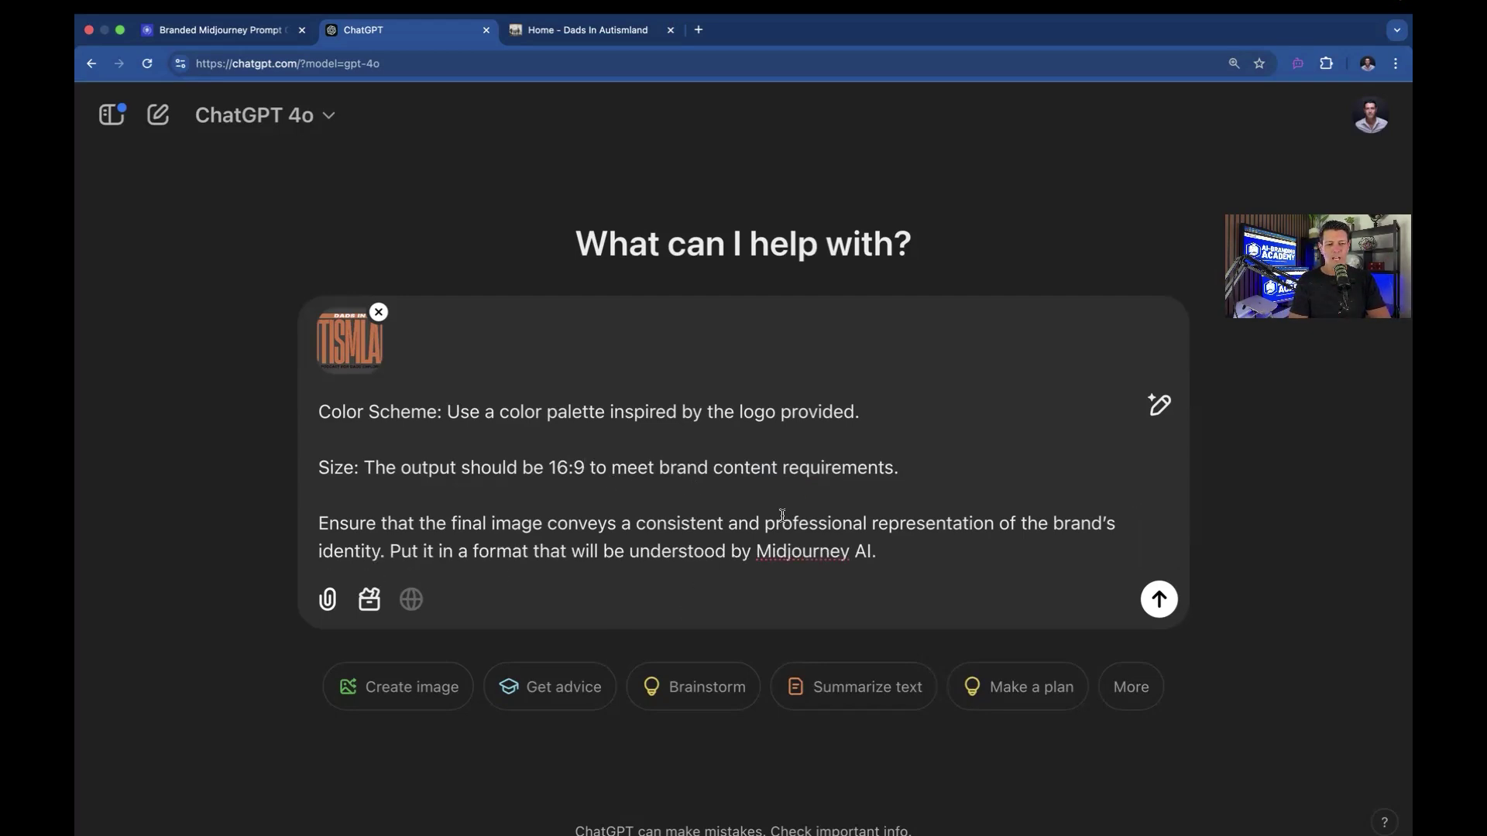
scroll(782, 515, up, 10)
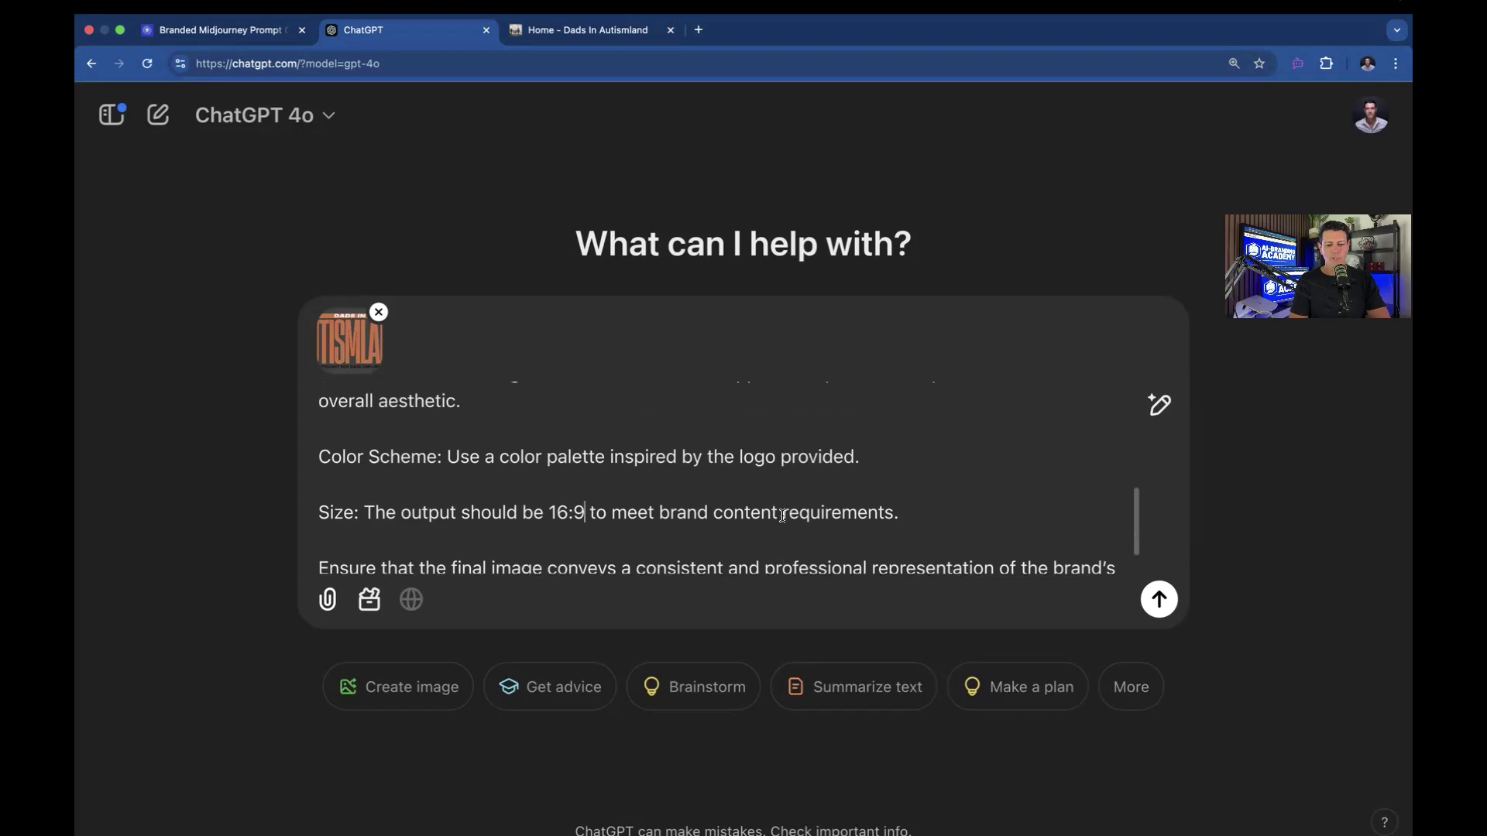
Step: Send the completed brand prompt to ChatGPT and look over the generated Midjourney prompt
click(1173, 608)
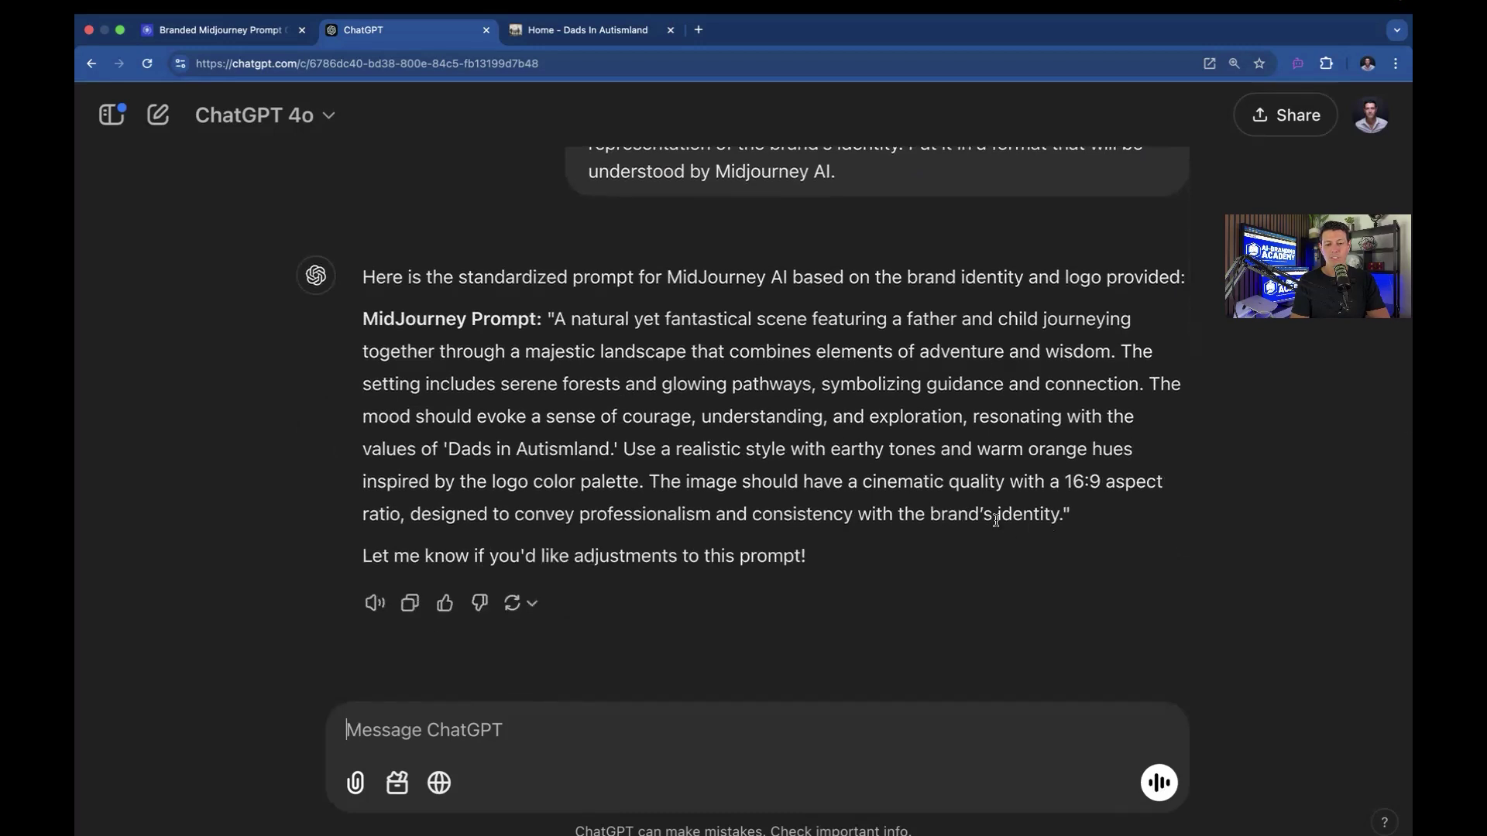
drag(1064, 514, 1143, 387)
click(594, 343)
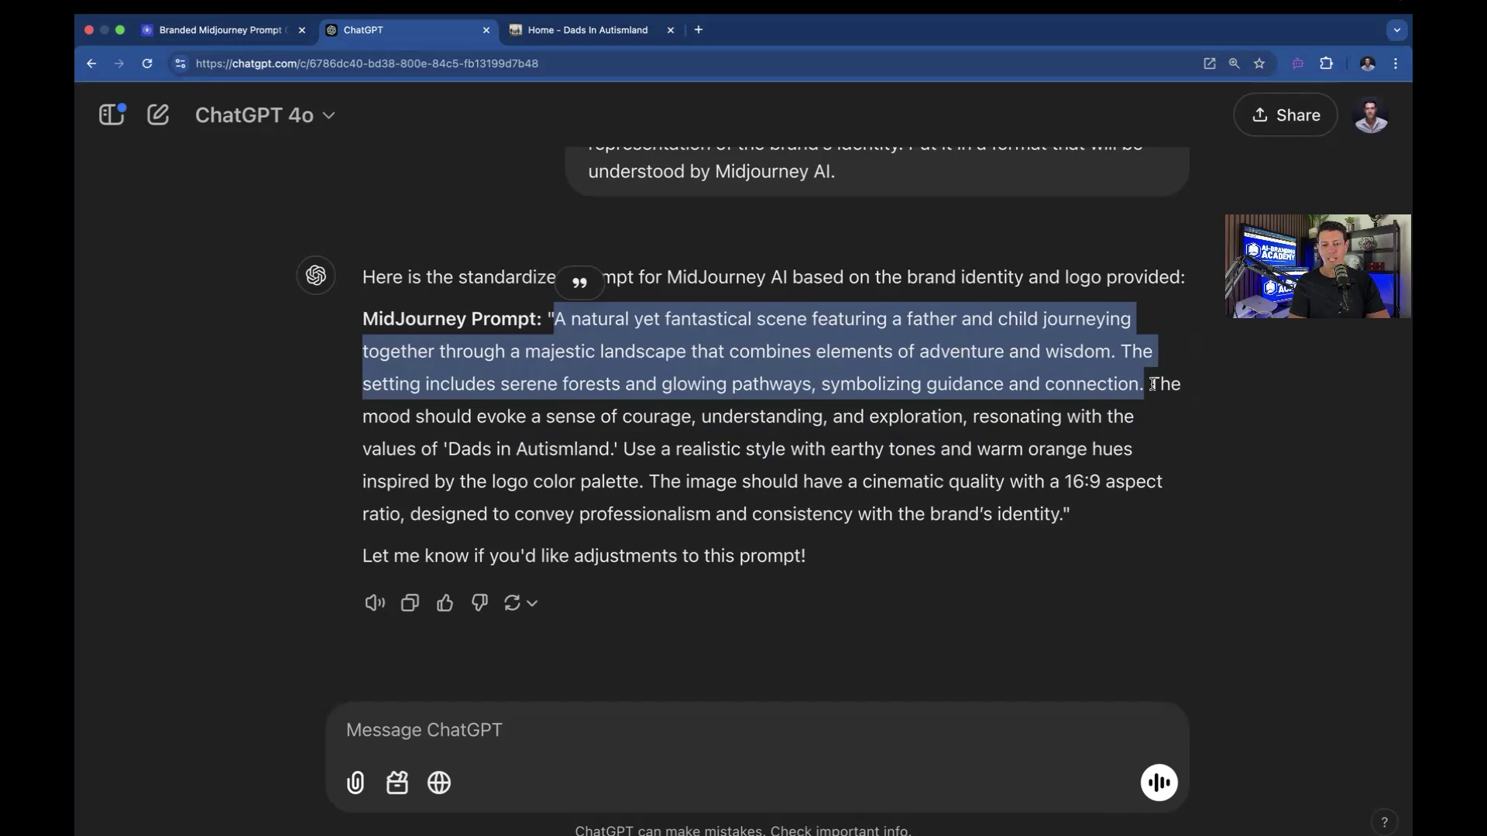
Step: Select the reply text from 'The mood should evoke' through 'the brand's identity.'
drag(1153, 384, 1055, 519)
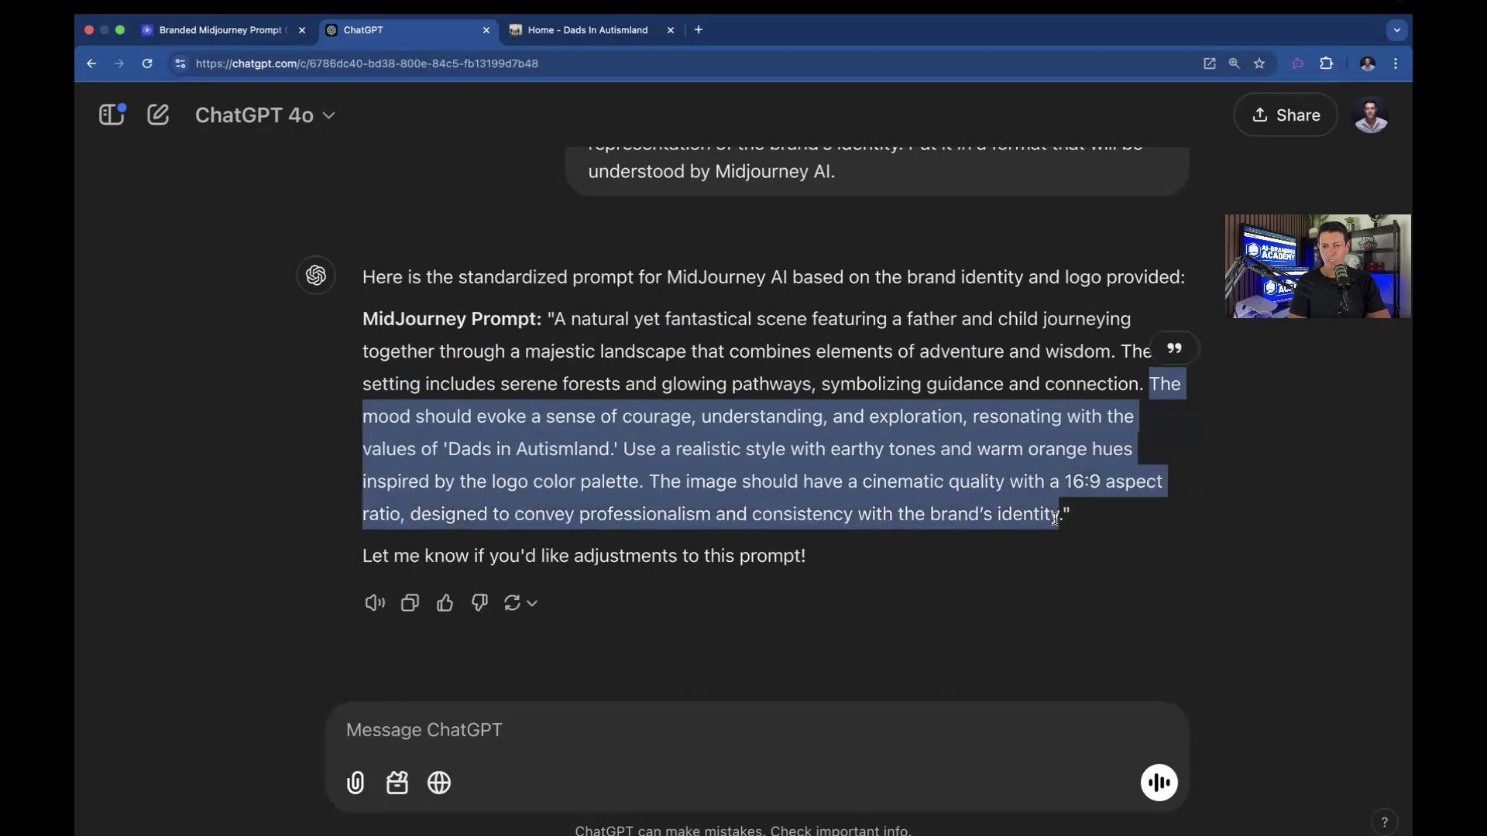
click(1097, 496)
drag(1152, 382, 1064, 504)
key(super+c)
Step: Load discord.com in a new tab, open the Midjourney Bot DM and zoom in twice
click(699, 29)
text(dis)
key(Return)
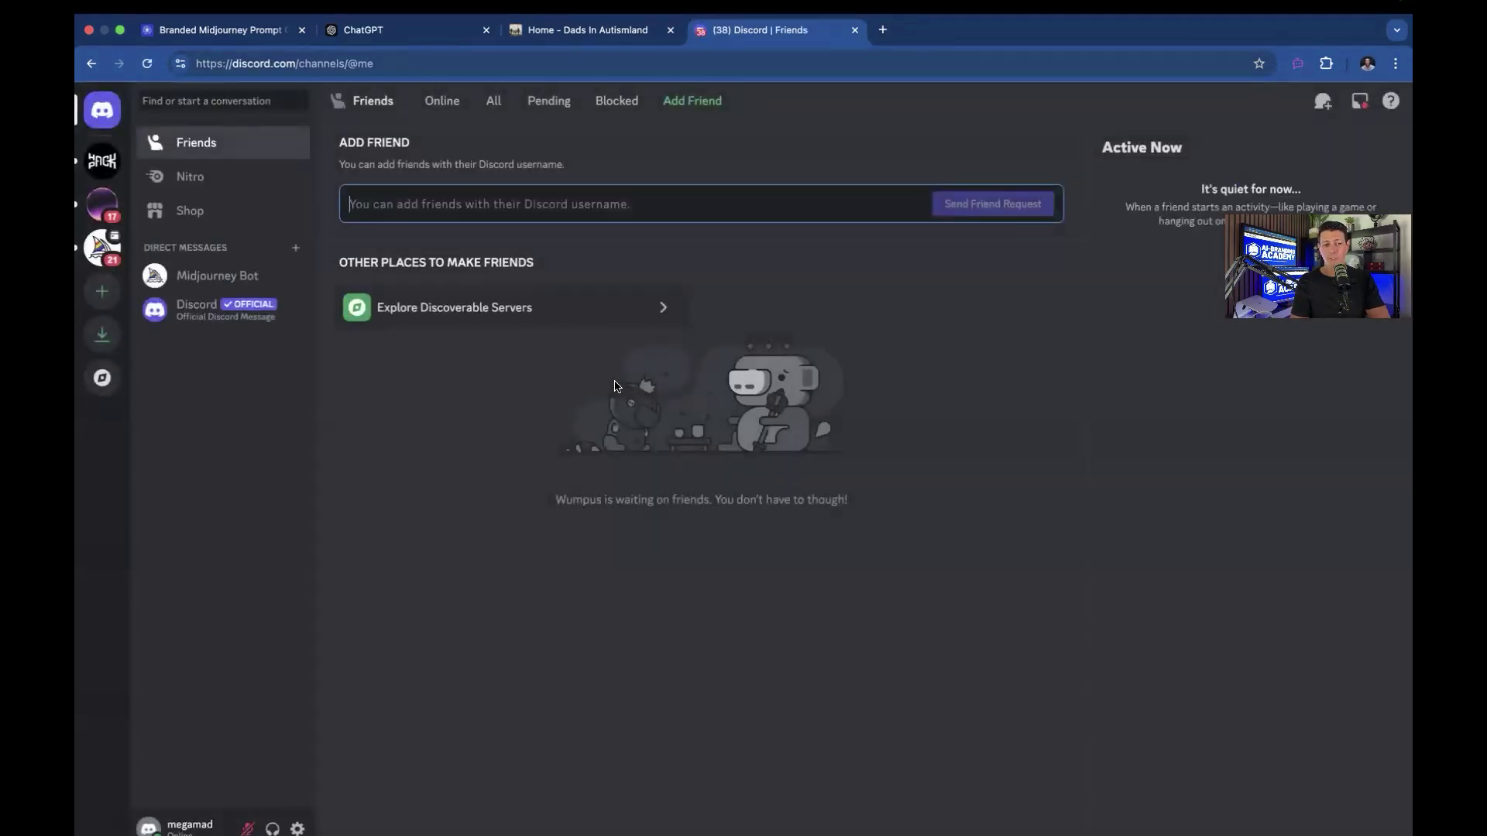
click(216, 276)
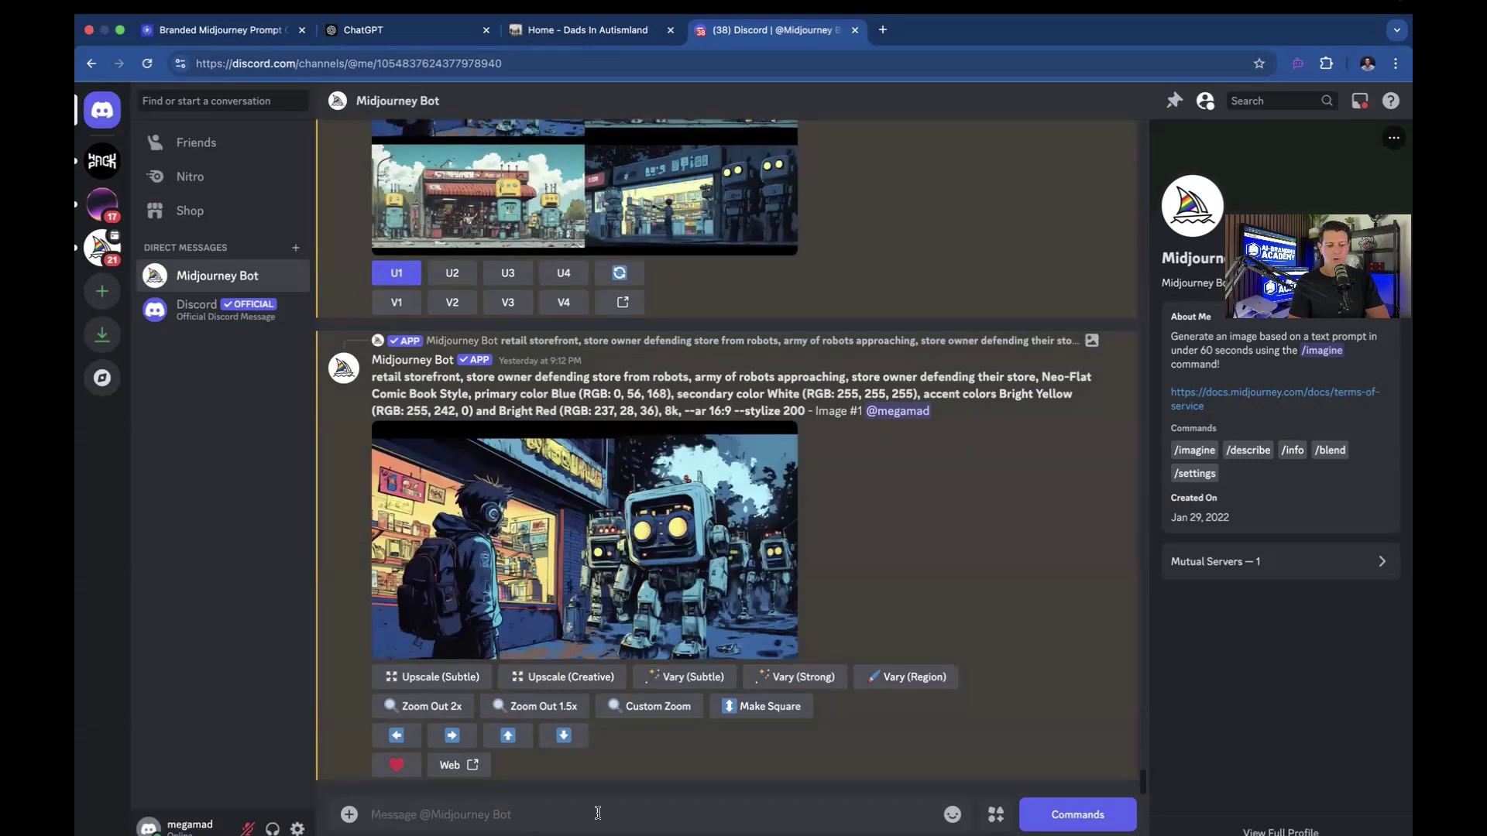
key(super+equal)
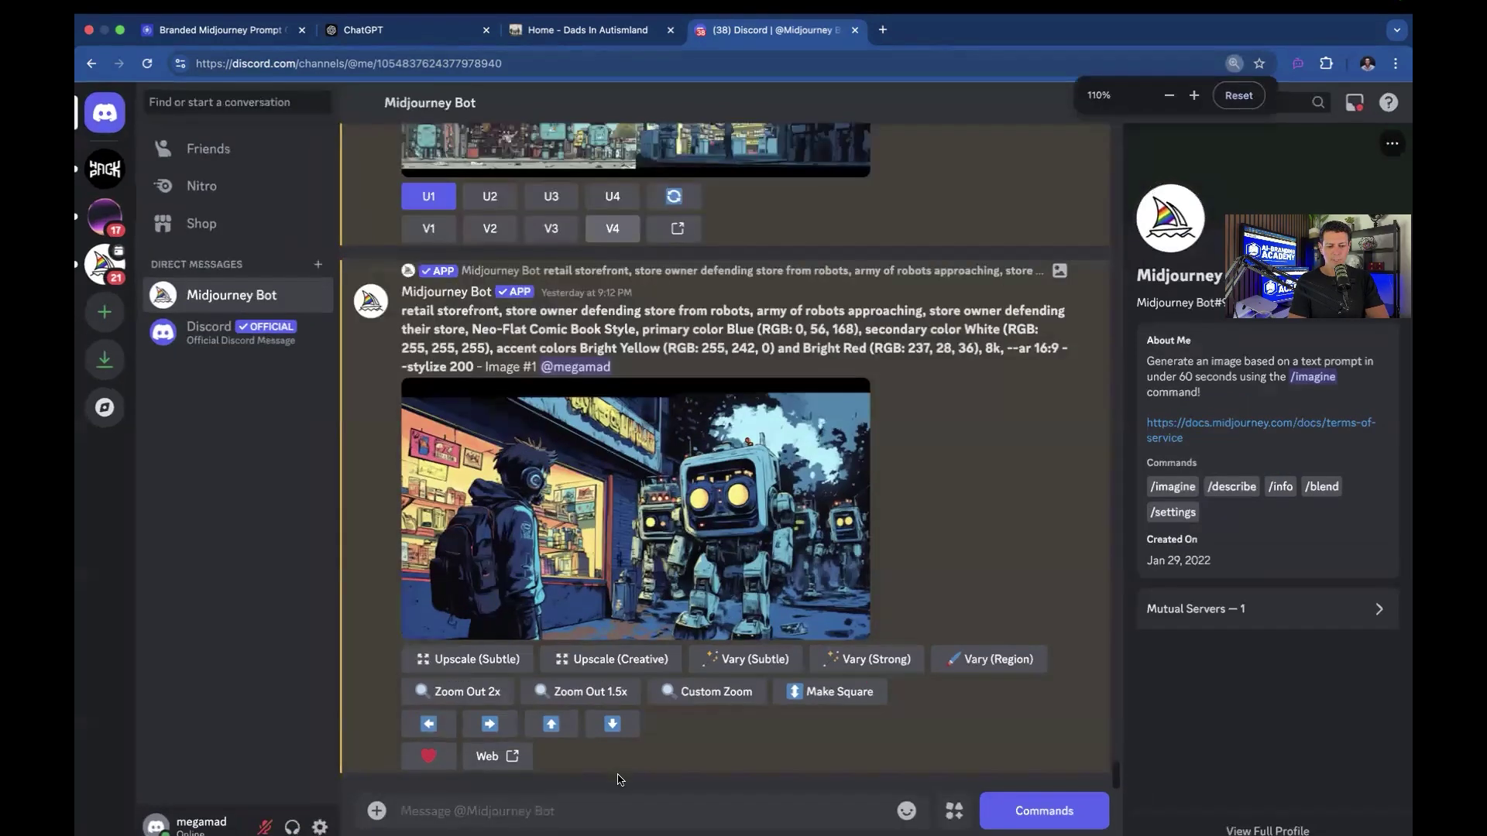
key(super+equal)
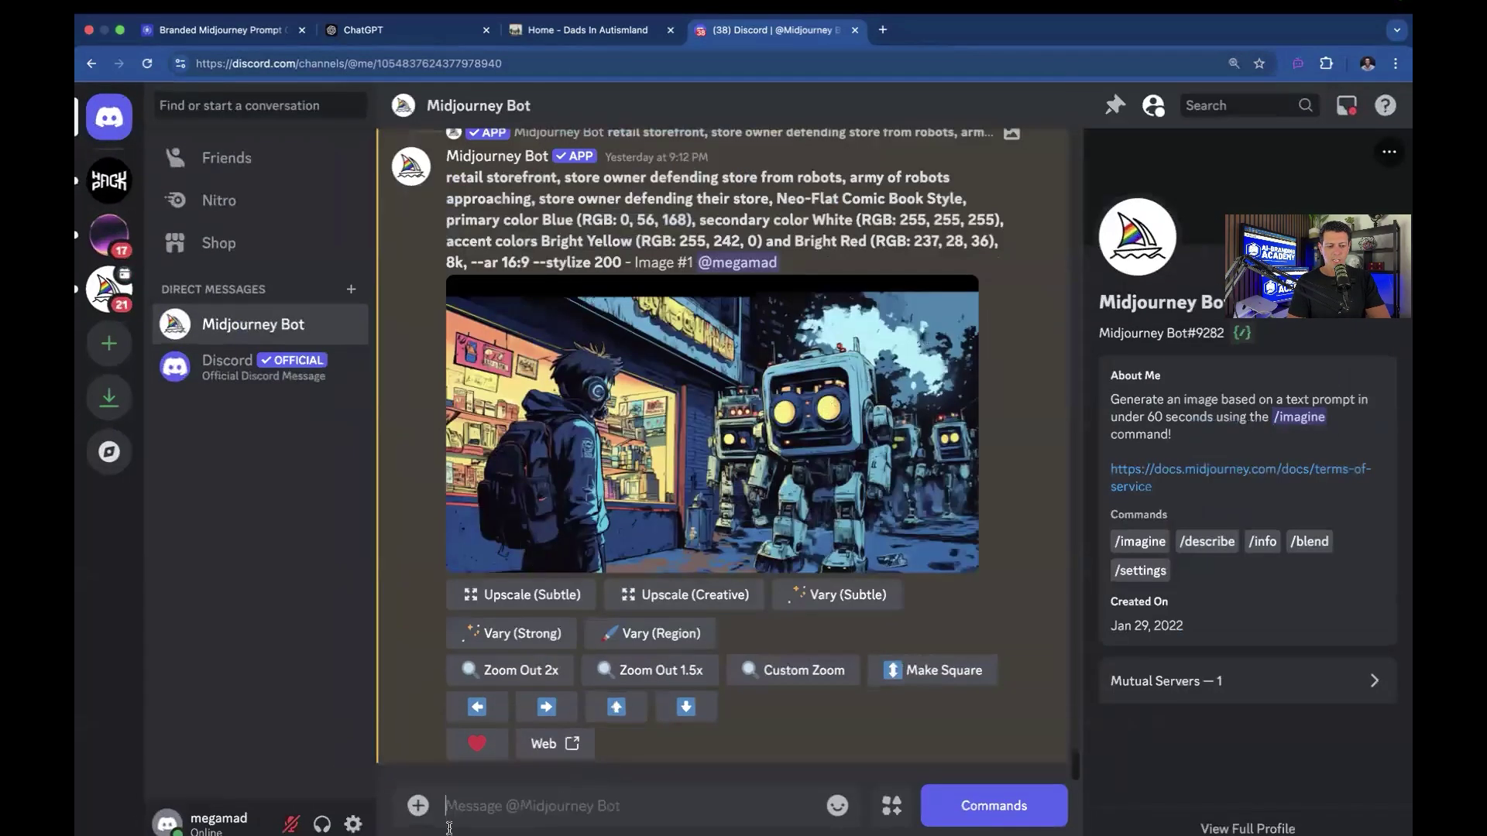
Step: Build a /imagine prompt: 'father and son hiking up a mountain under a rainbow and rain filled sky.' plus the pasted mood text
text(/i)
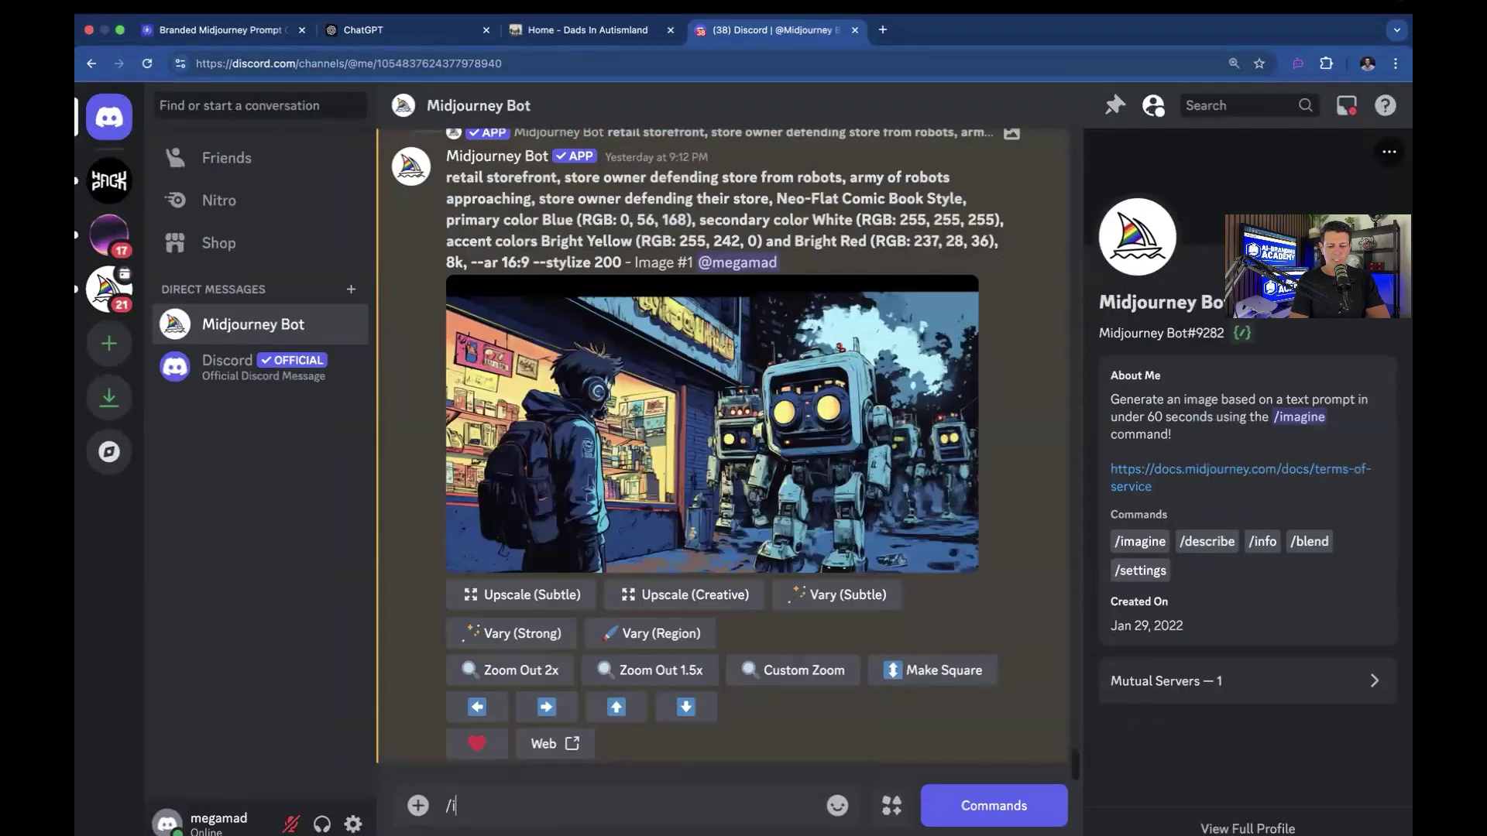
text(magine)
key(Return)
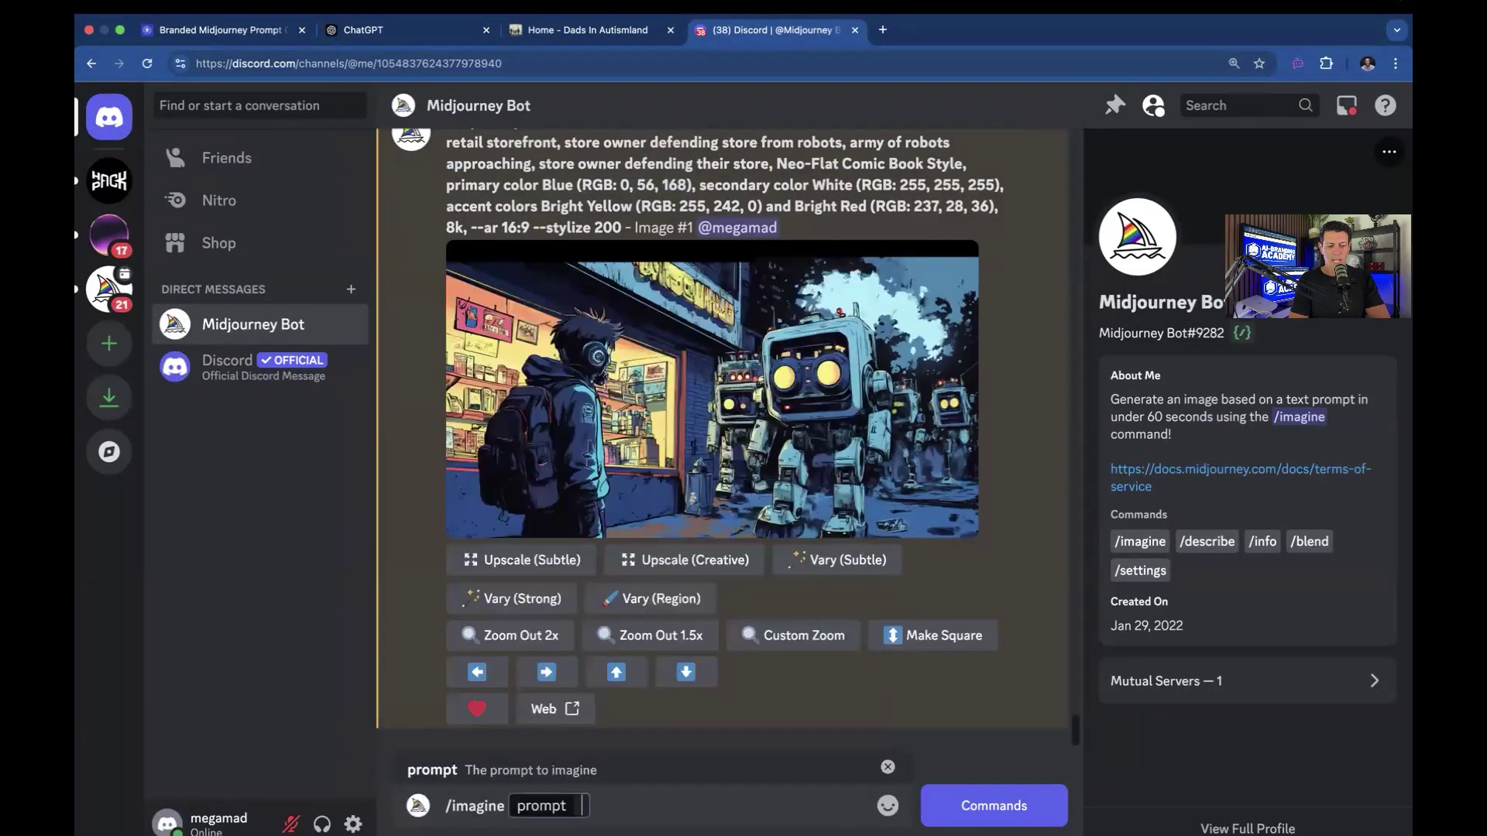
key(super+v)
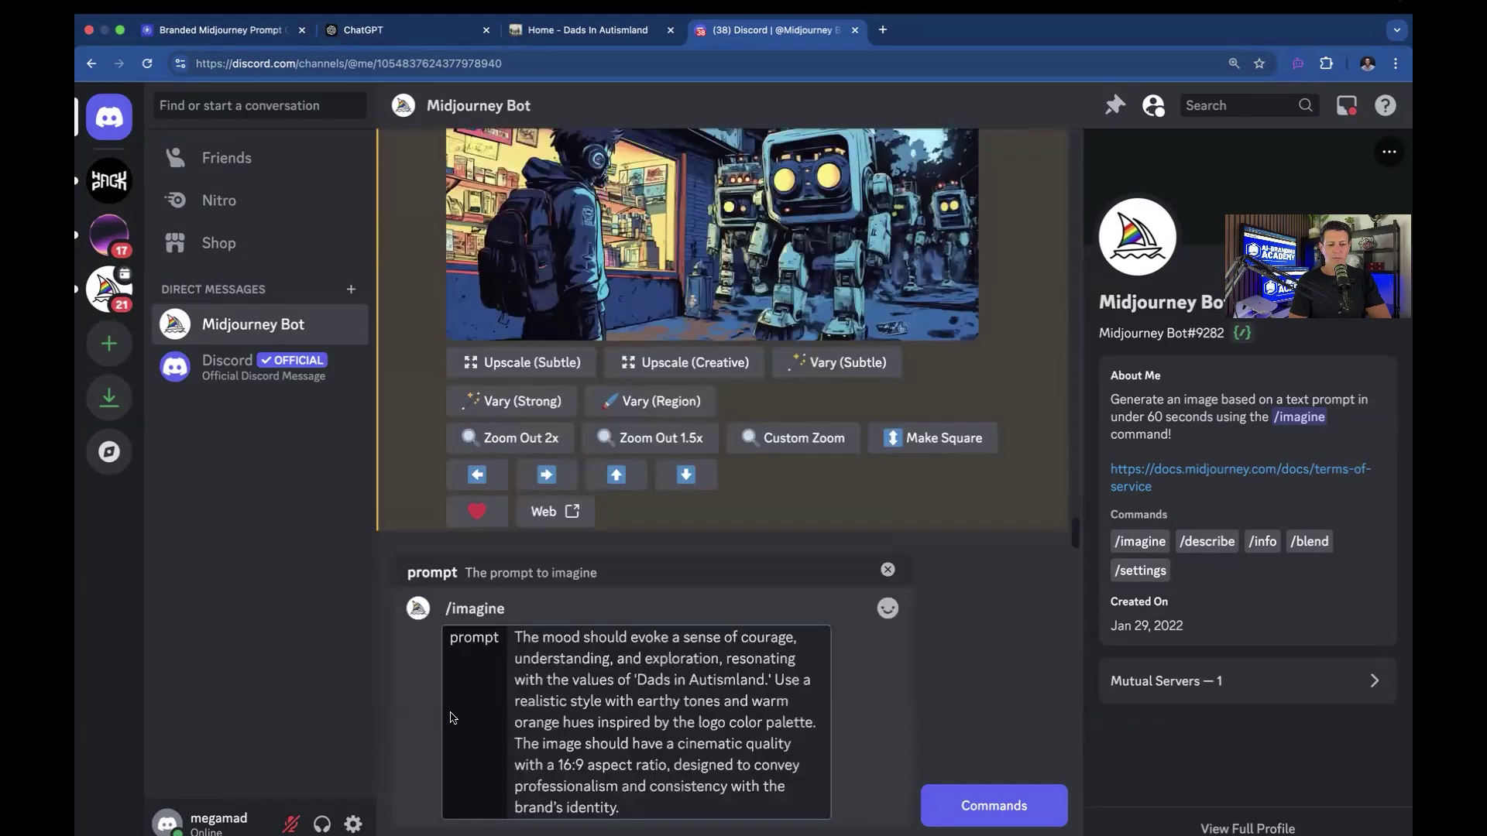
key(super+Up)
text(father and son hiking up a mountain under a rainbow and rain filled sky.)
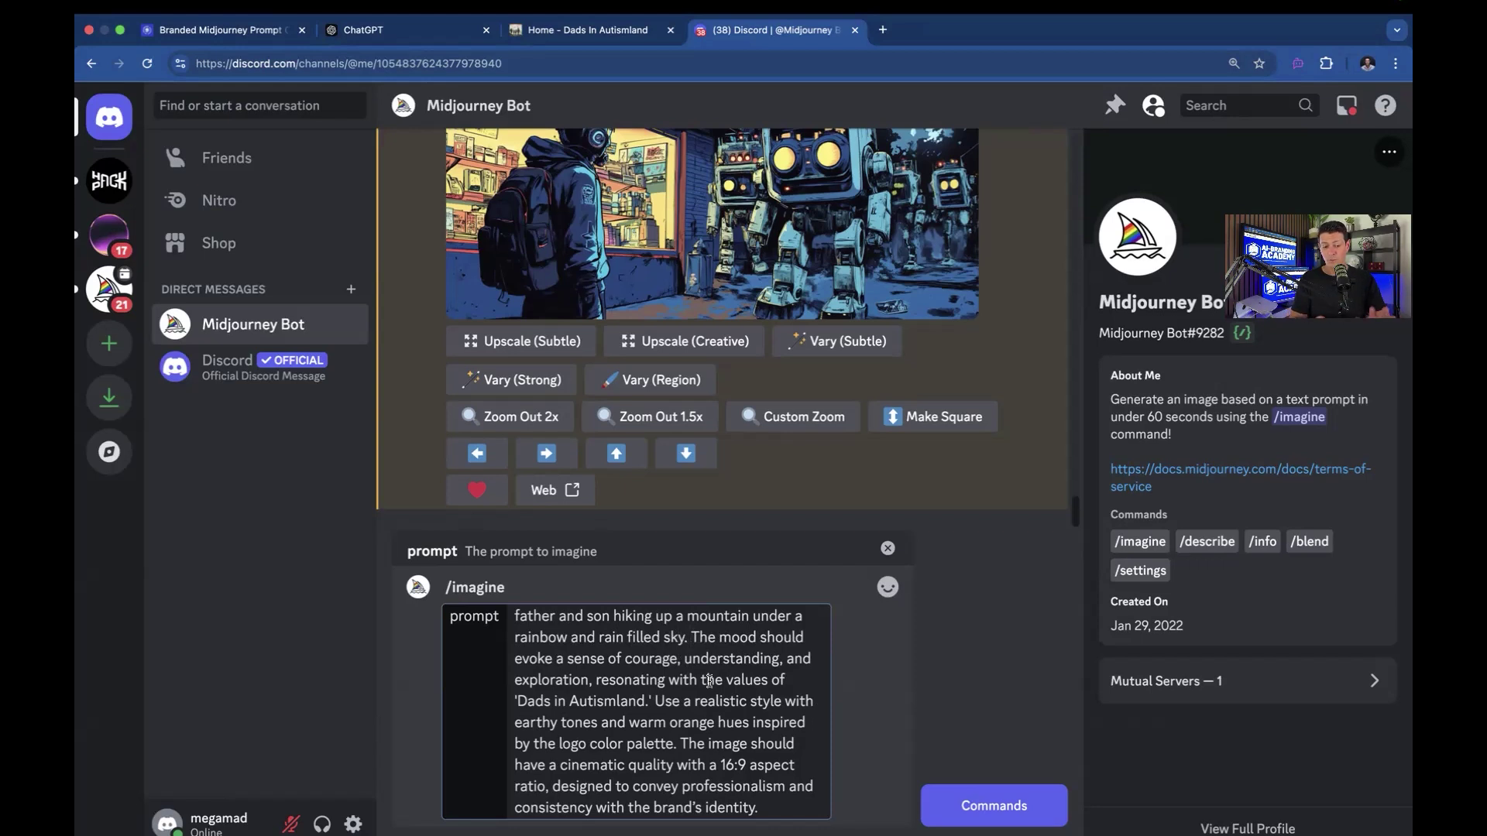
drag(691, 636, 758, 823)
click(730, 728)
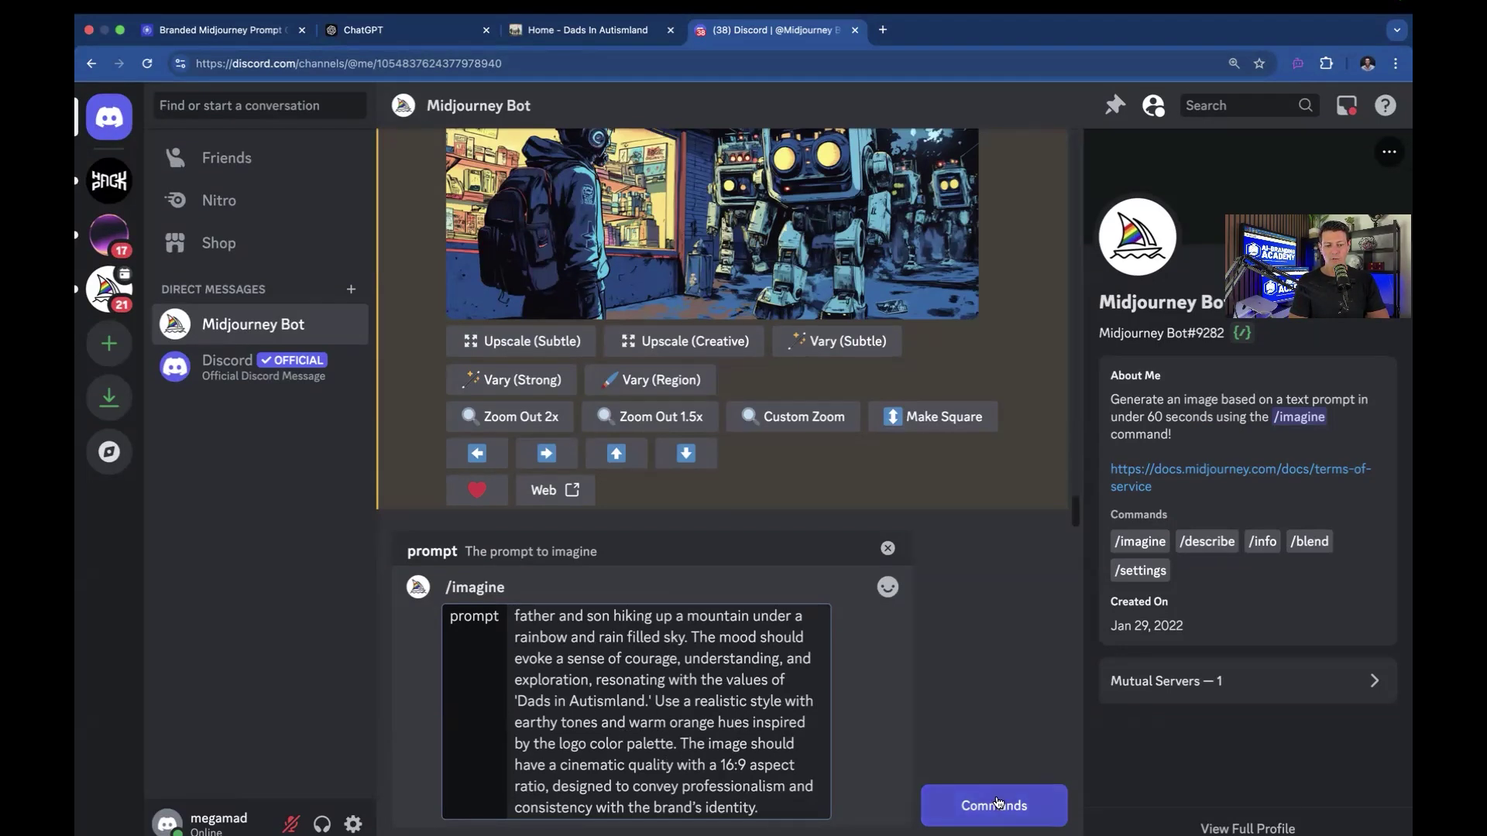
Step: Submit the /imagine prompt, readjust the page zoom, and check the 16:9 ratio in the sent prompt
key(Return)
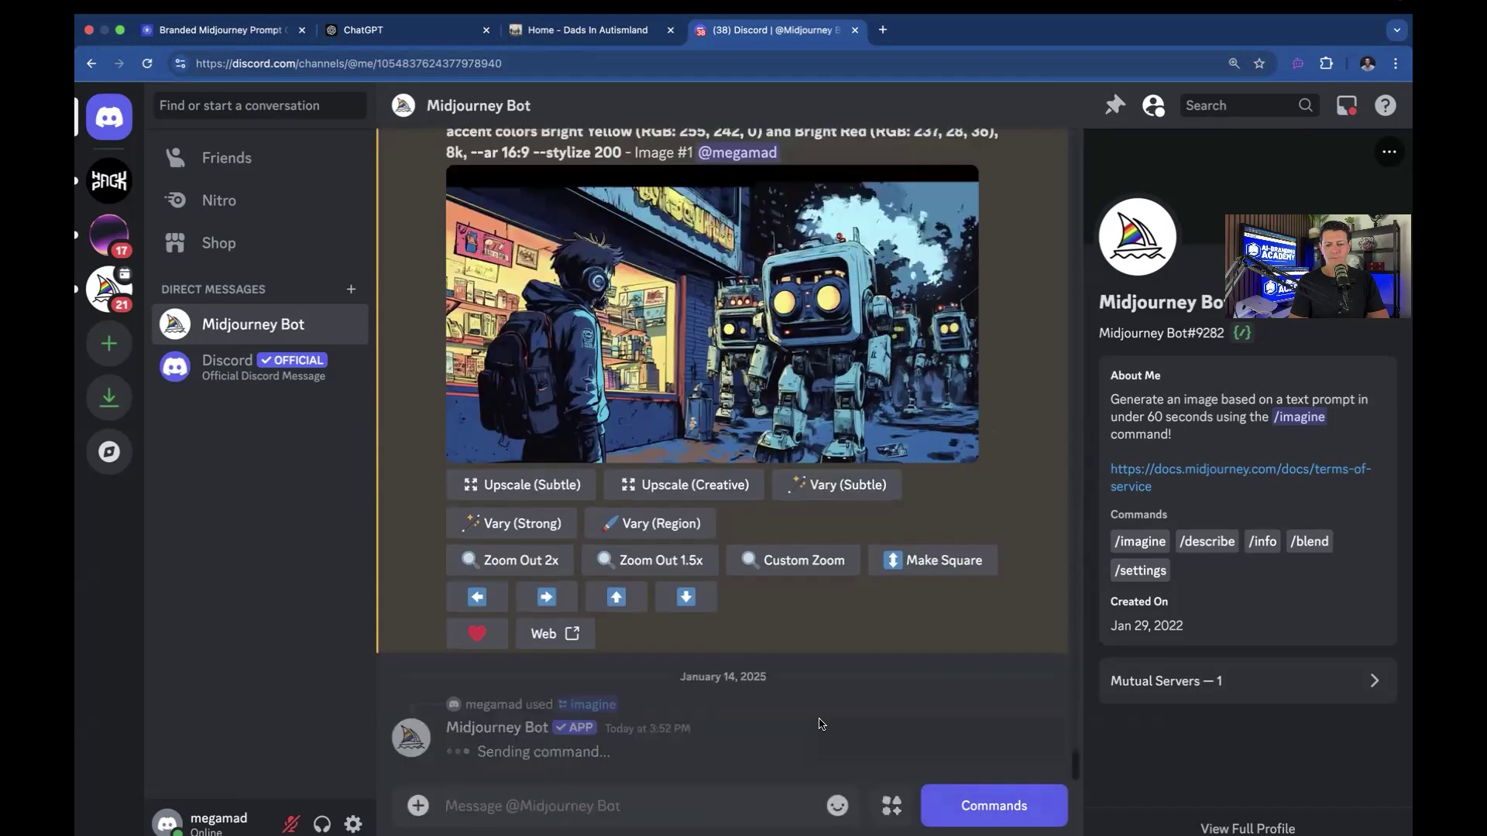
key(super+minus)
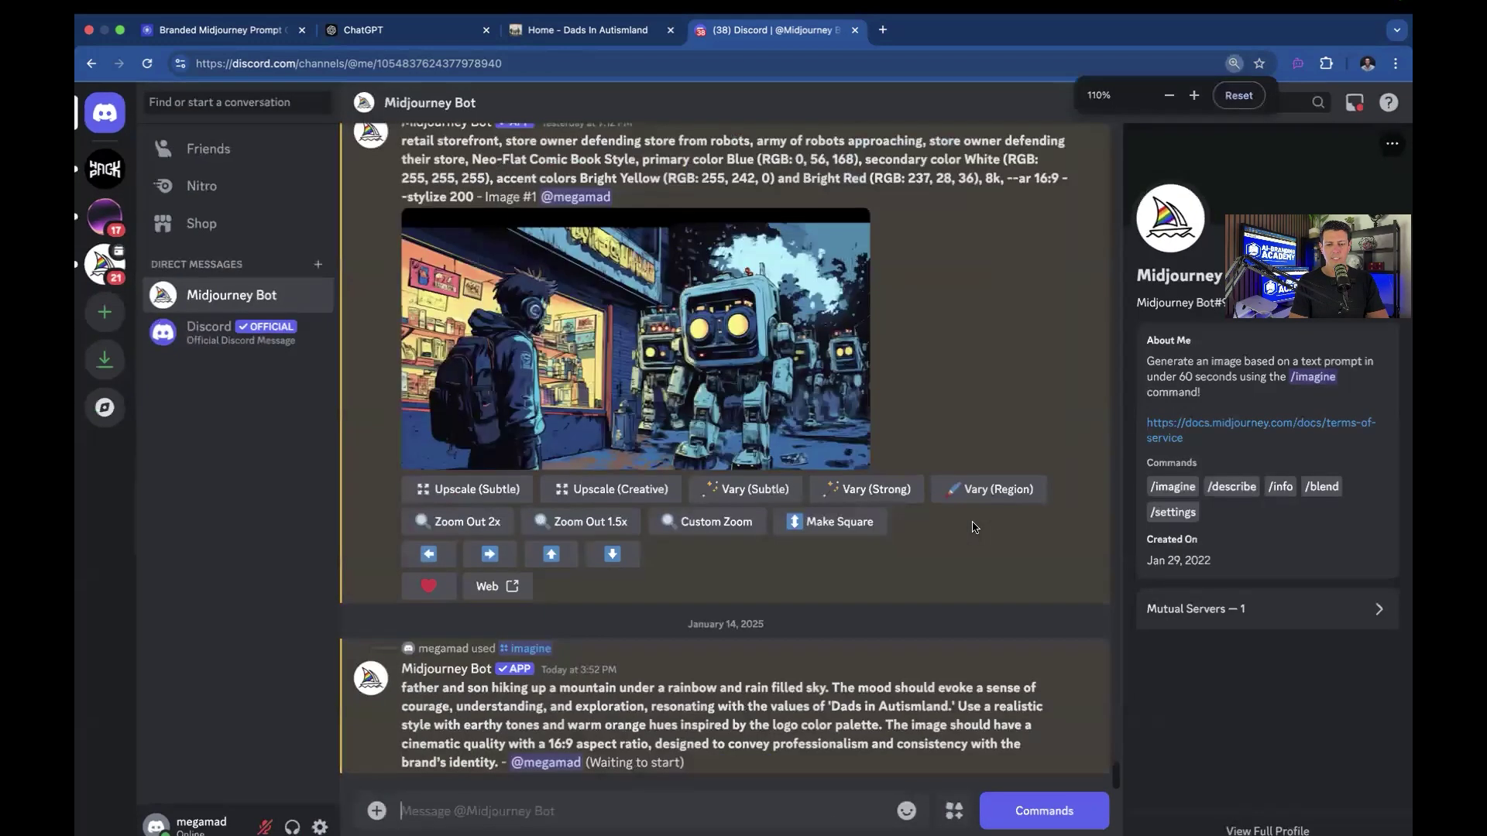
key(super+minus)
key(super+minus)
key(super+plus)
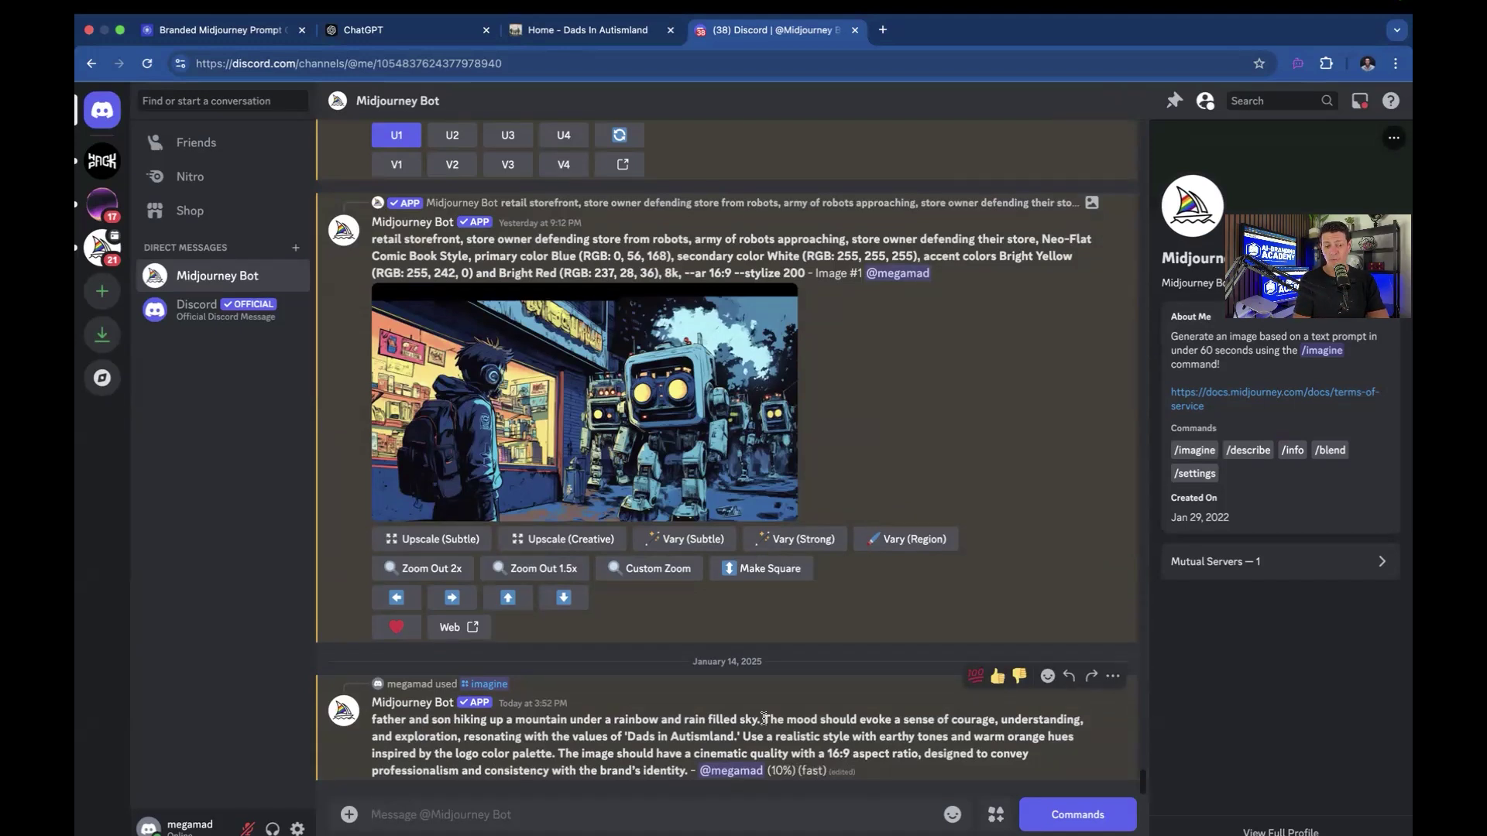
drag(765, 717, 687, 771)
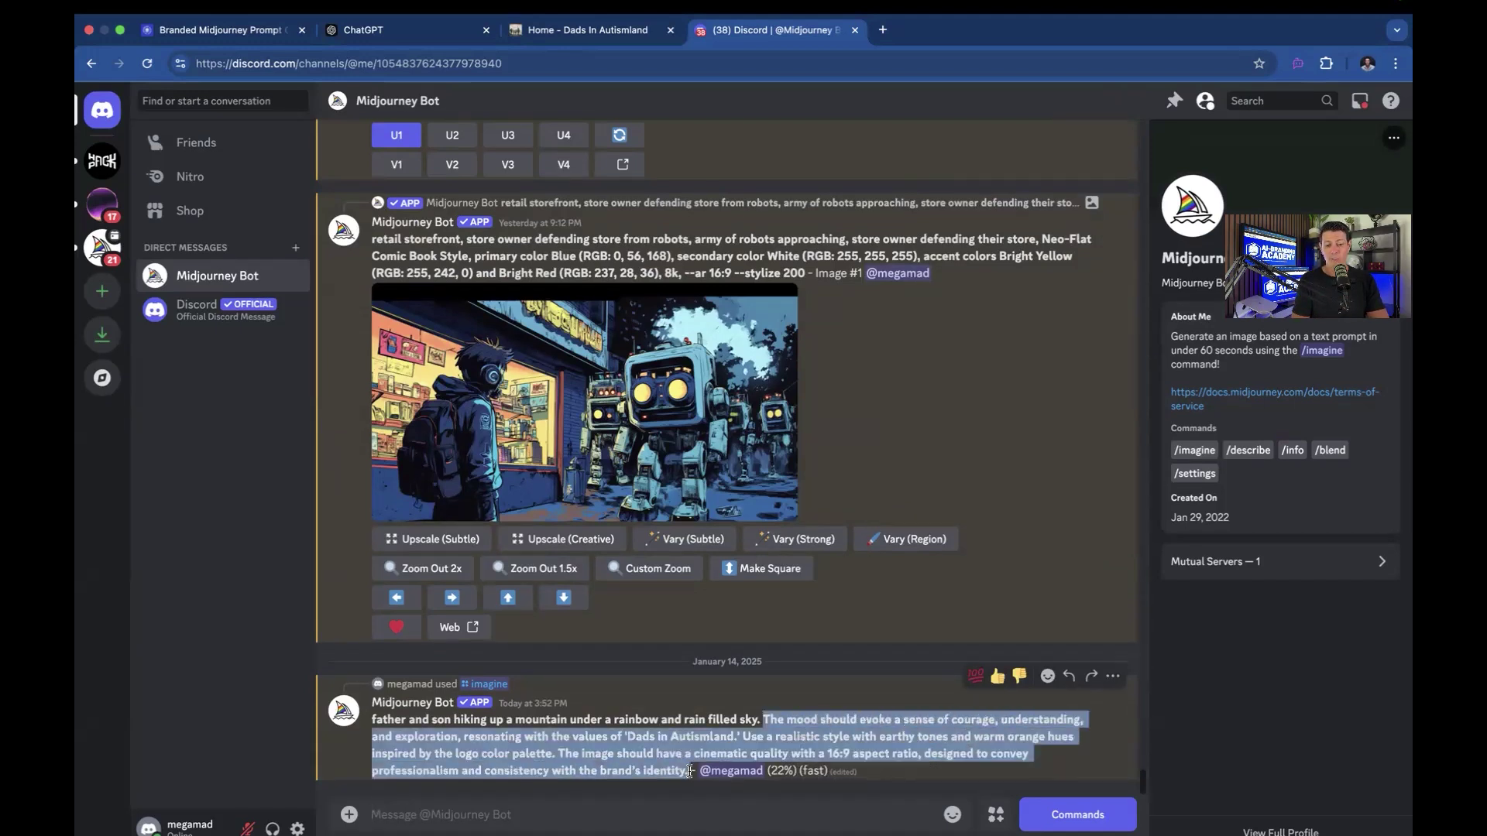
click(852, 745)
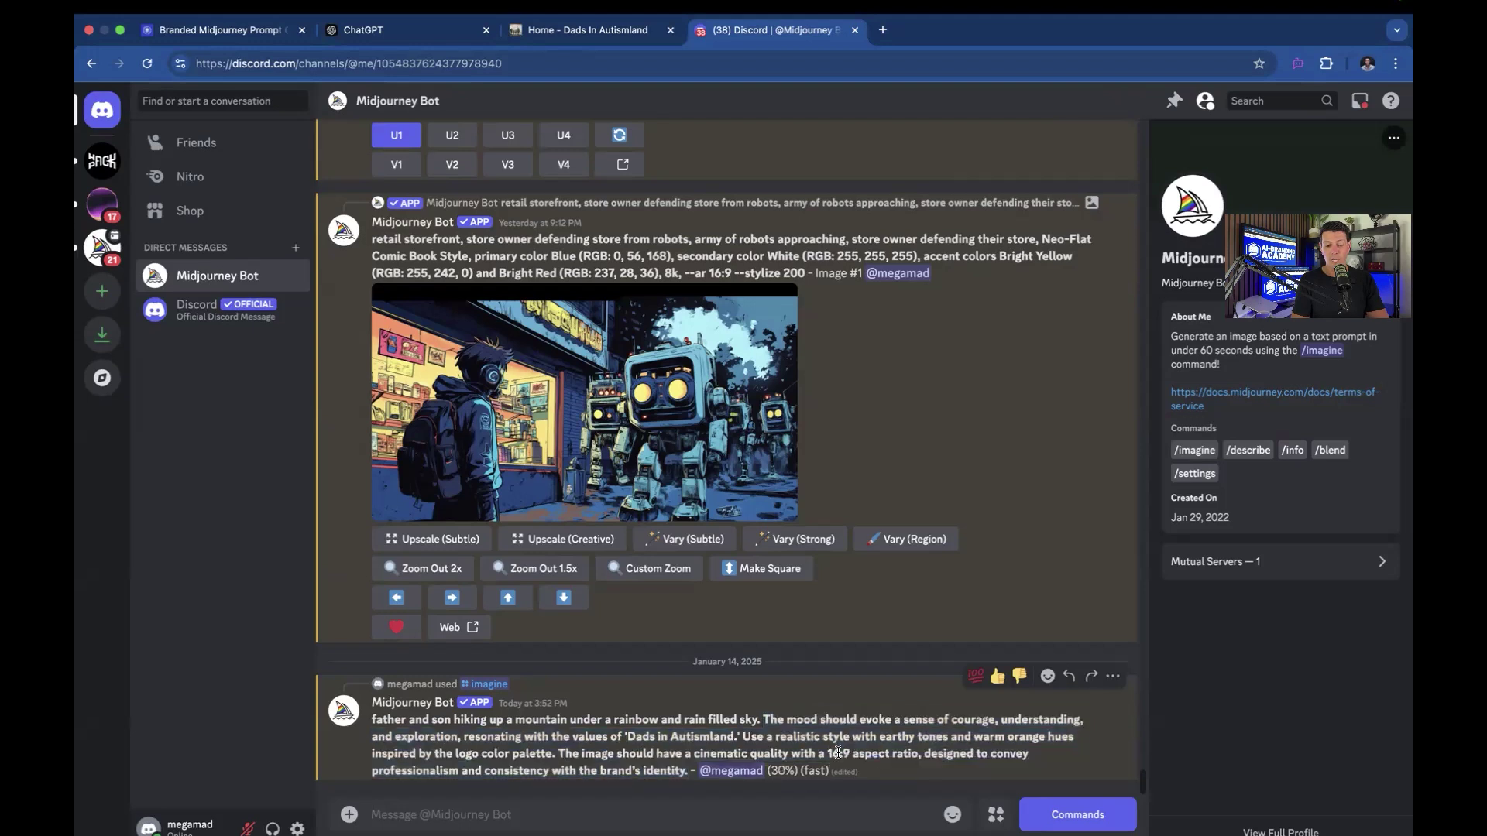
drag(848, 753, 831, 753)
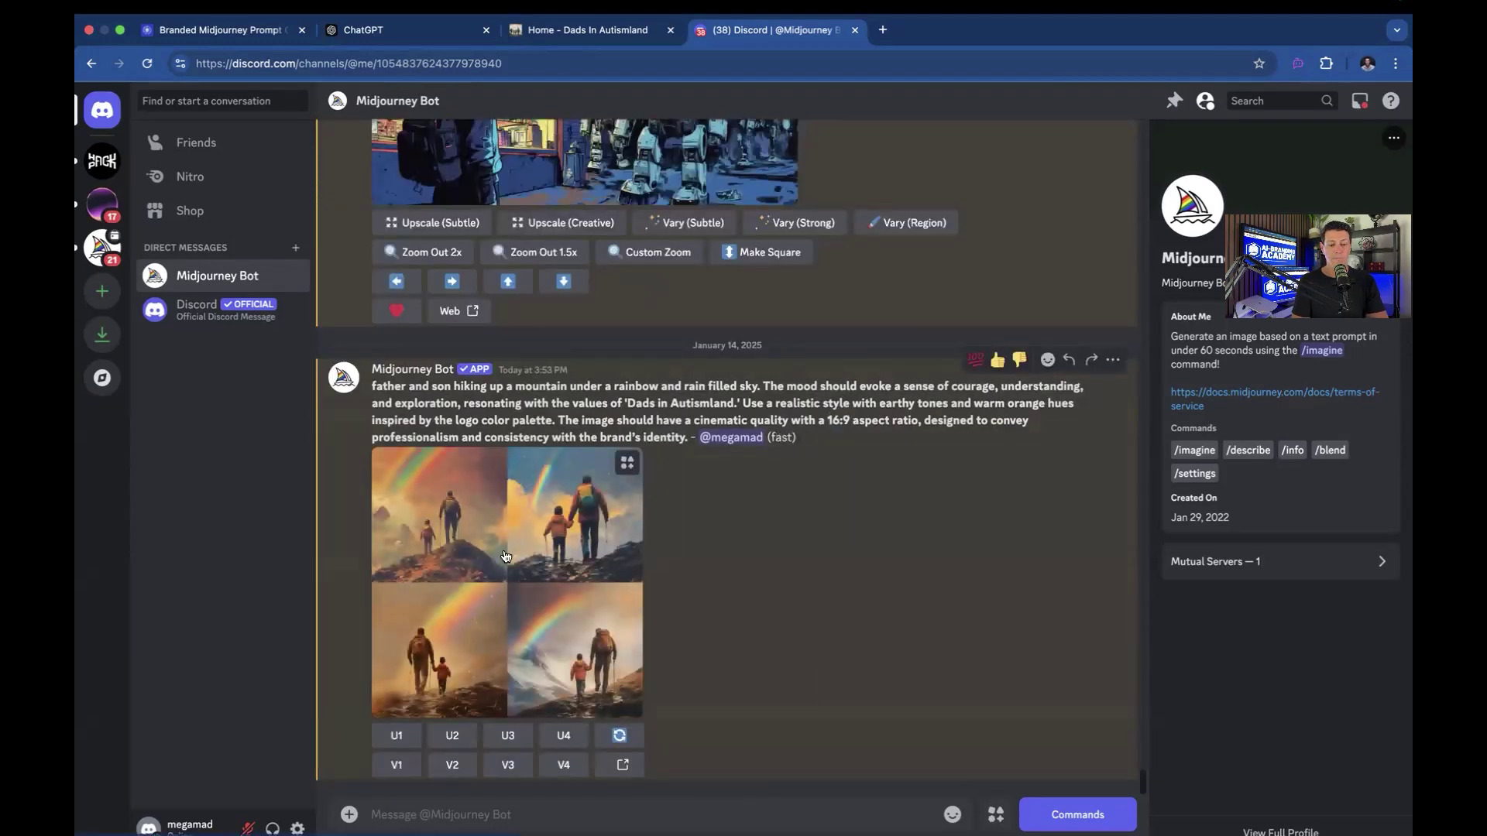
Step: Enlarge the four-image grid, compare it with the Dads in Autismland site, and return to the viewer
click(497, 563)
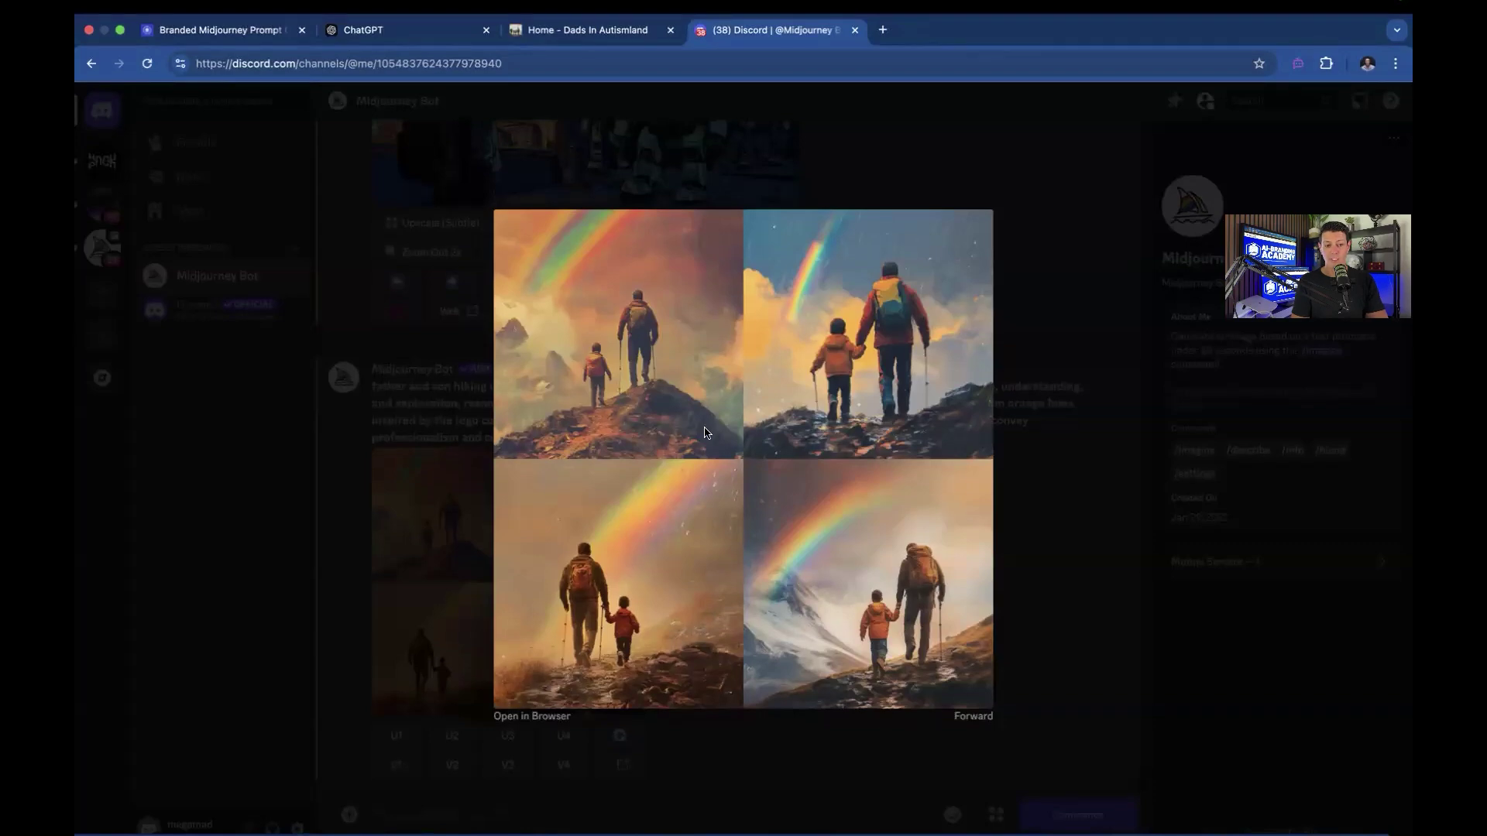
click(593, 30)
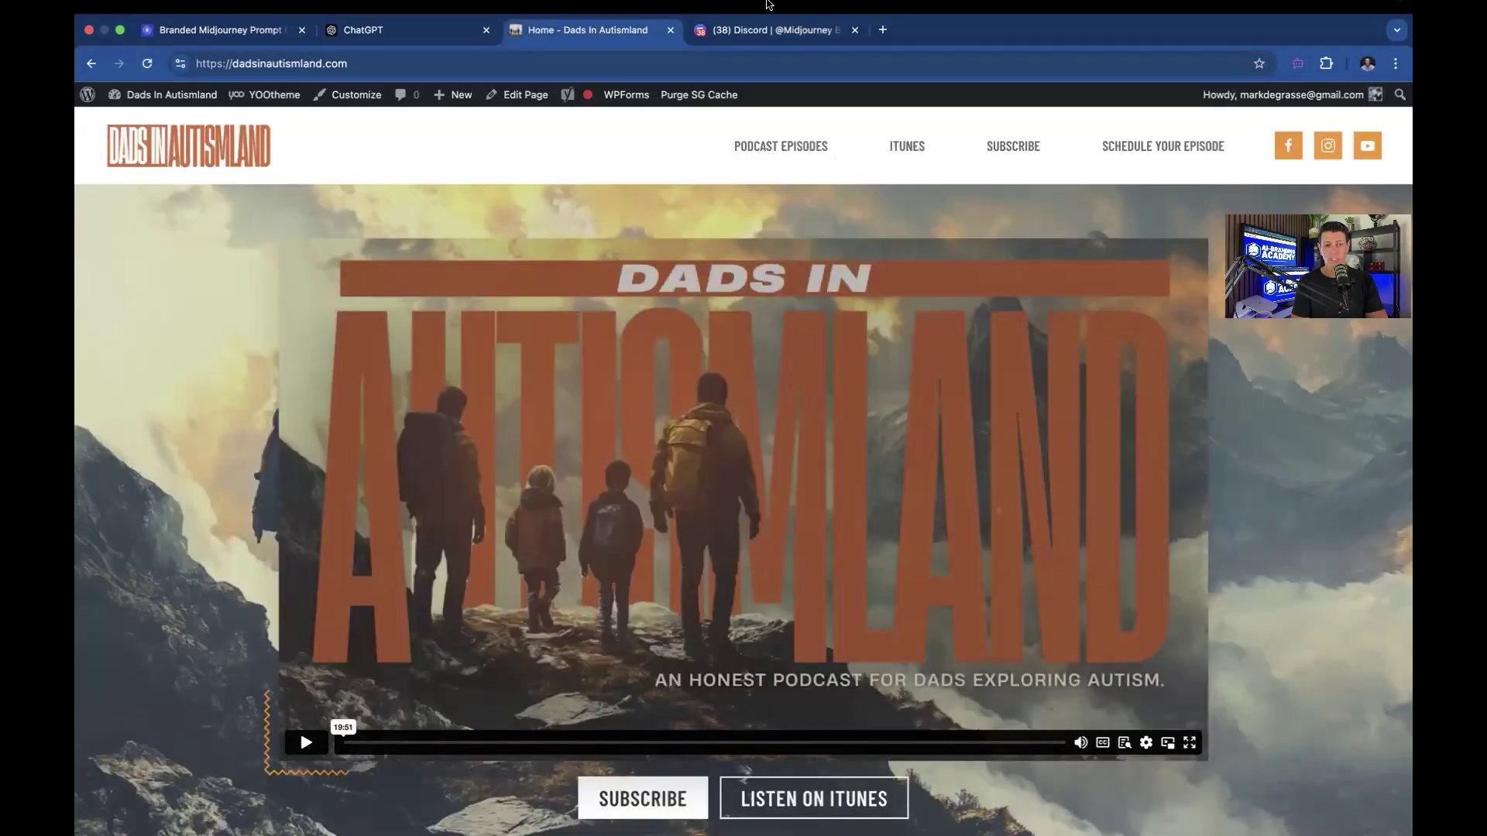
click(751, 31)
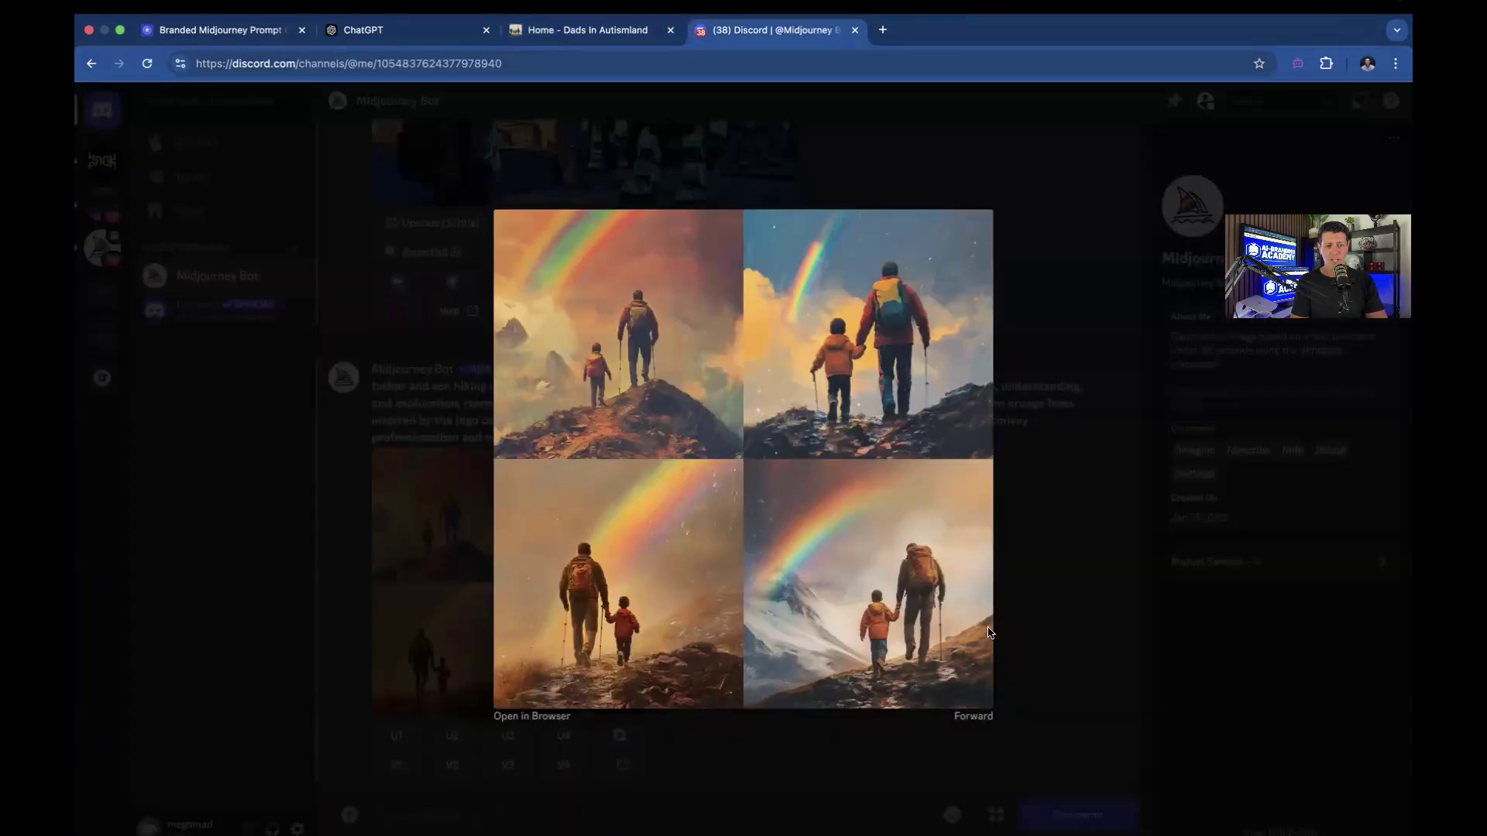